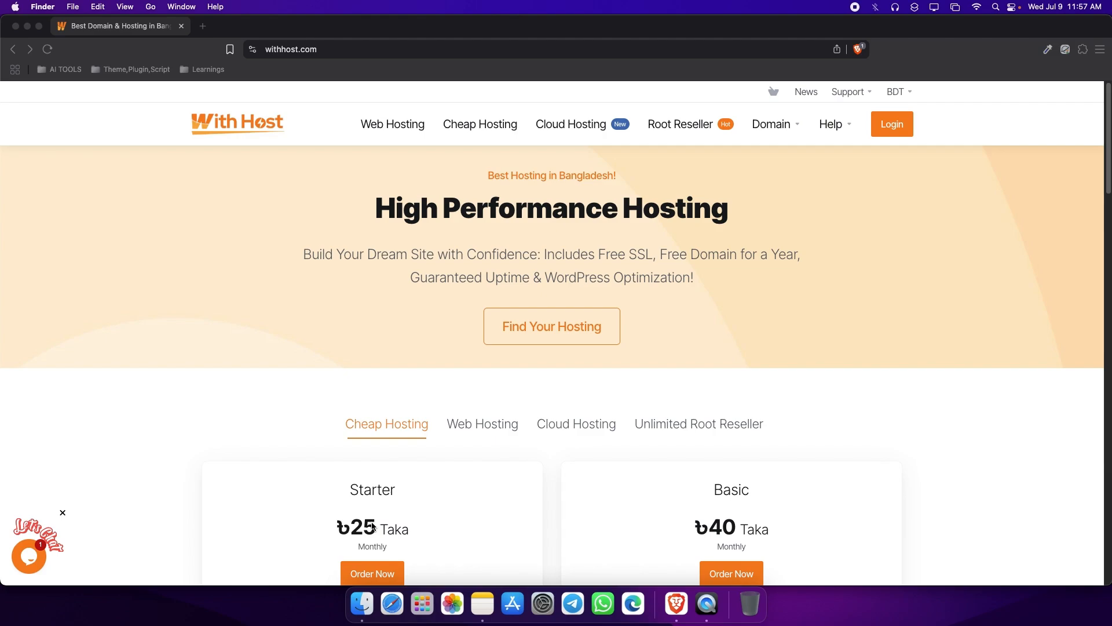
Open the client login page, fill in the account email and password, and enable Remember Me.
left_click(899, 120)
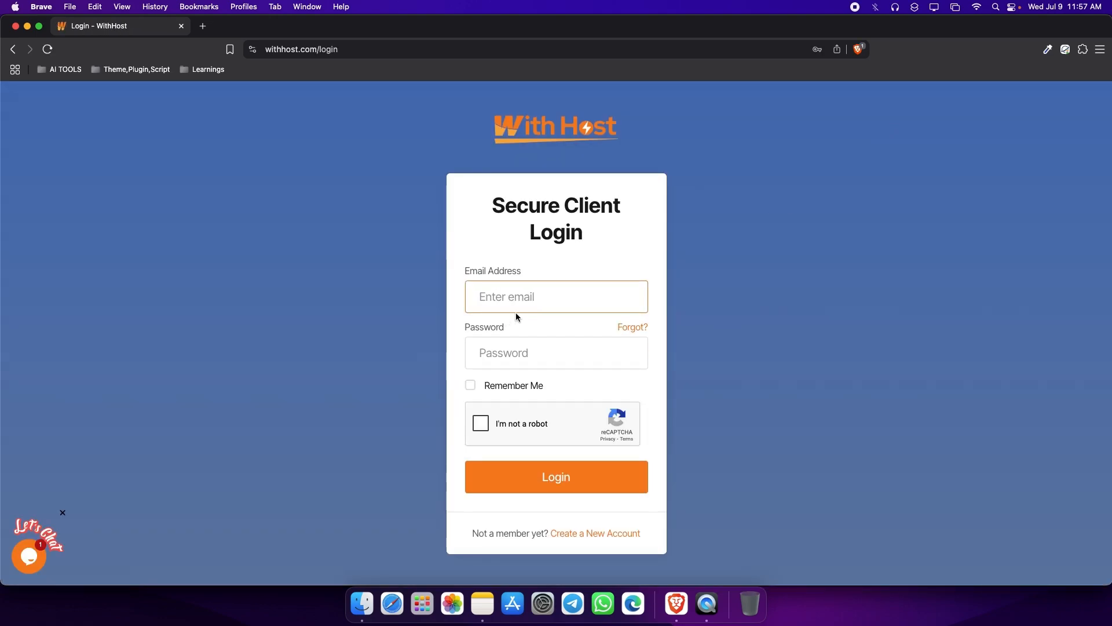
left_click(532, 296)
left_click(563, 333)
left_click(470, 385)
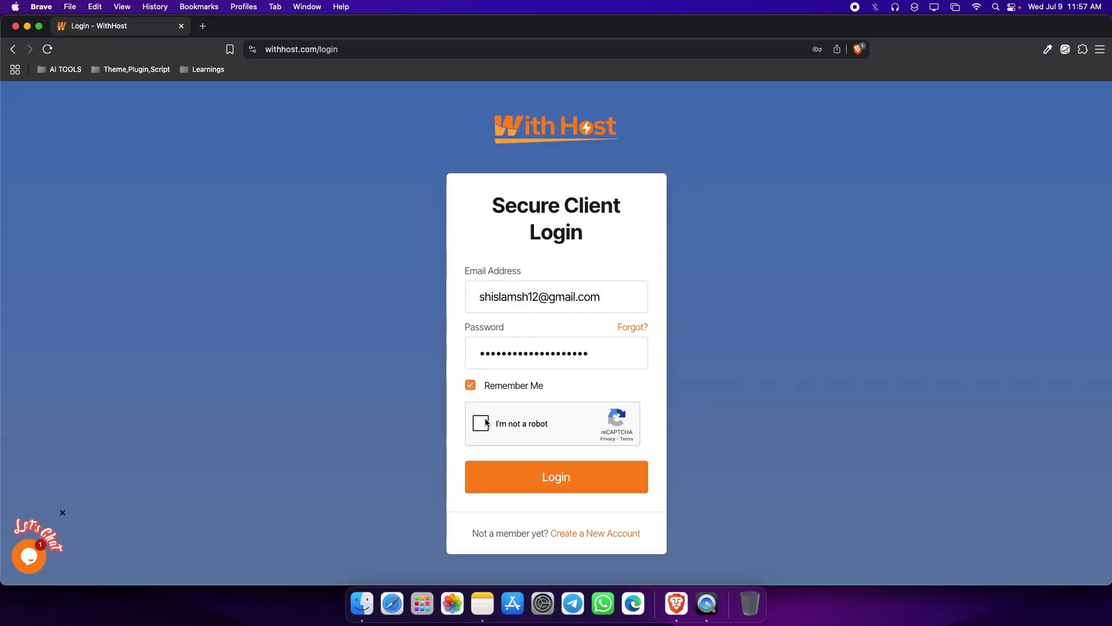
Complete the reCAPTCHA by selecting all images with traffic lights, verify it, and log in to the client area.
left_click(481, 424)
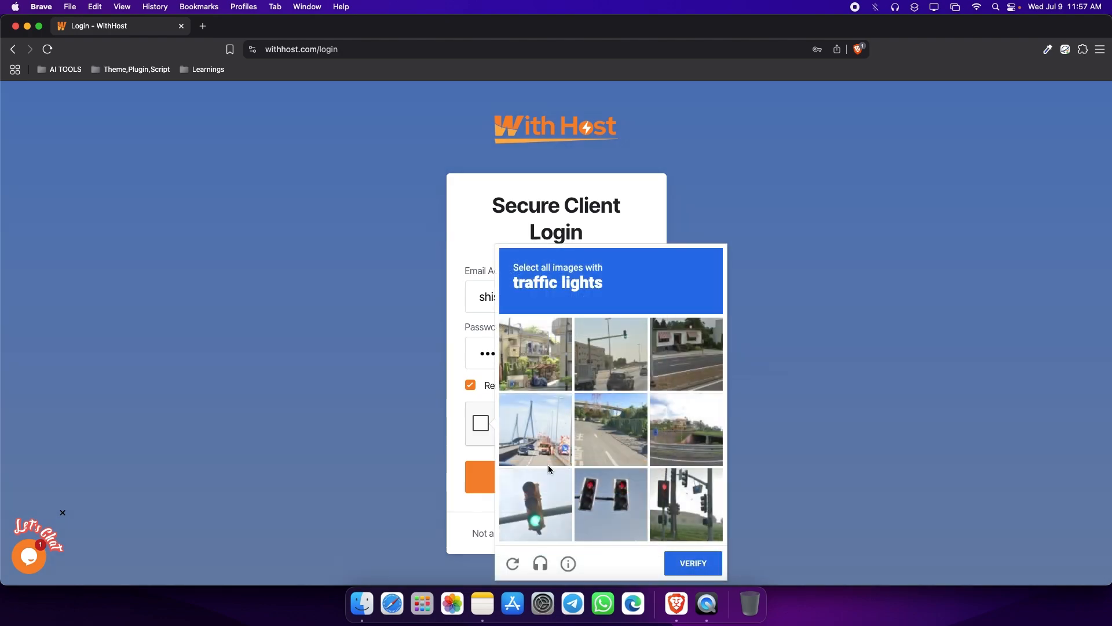
left_click(602, 502)
left_click(683, 501)
left_click(542, 503)
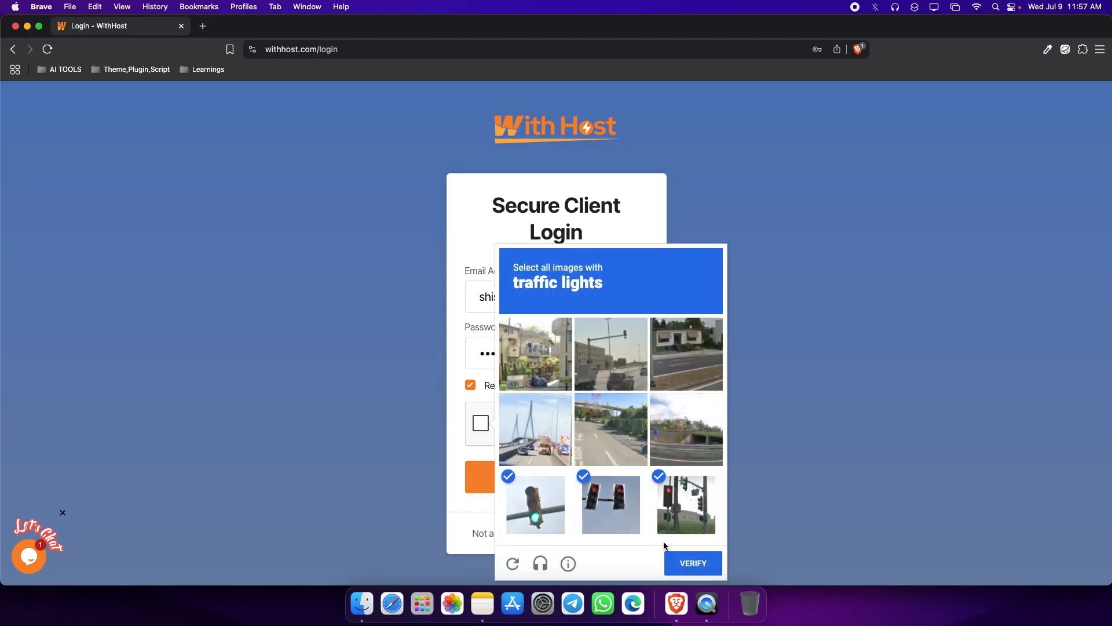
left_click(699, 557)
left_click(595, 488)
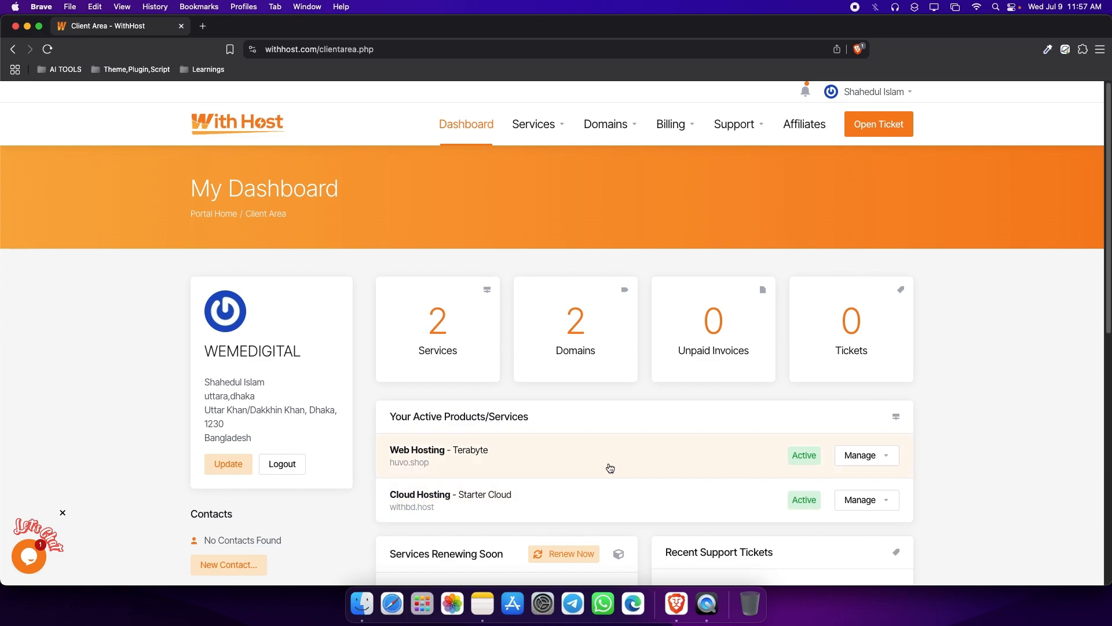
Open the product details of the active Web Hosting - Terabyte service for huvo.shop.
right_click(436, 449)
left_click(408, 454)
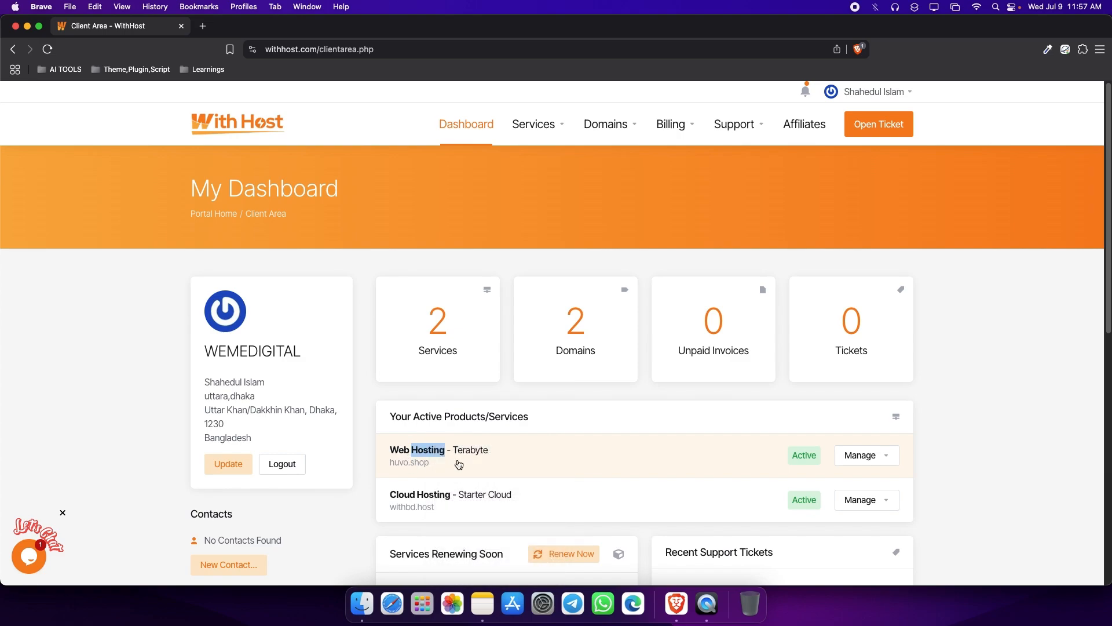
right_click(457, 450)
left_click(419, 460)
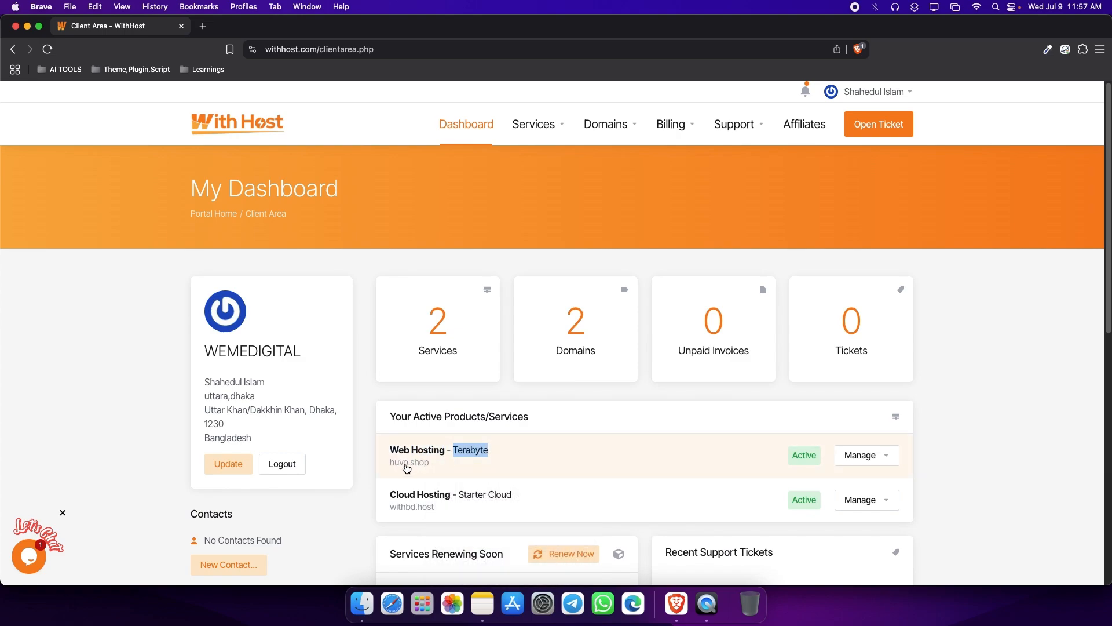
left_click(441, 464)
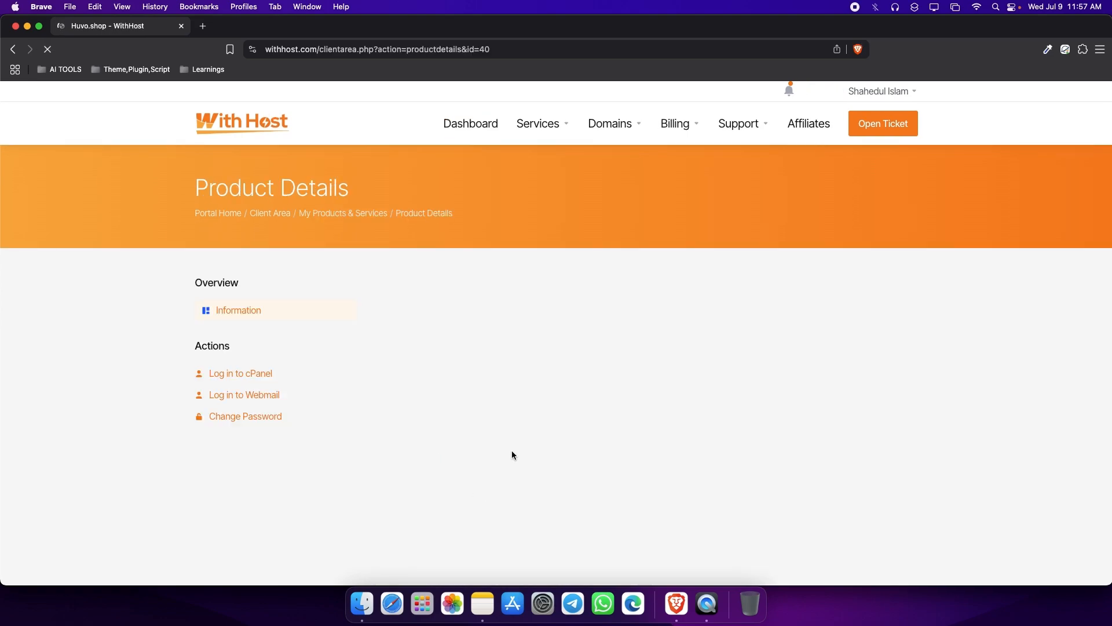
Open My Domains in a new tab and filter the domain list to Active entries.
right_click(624, 158)
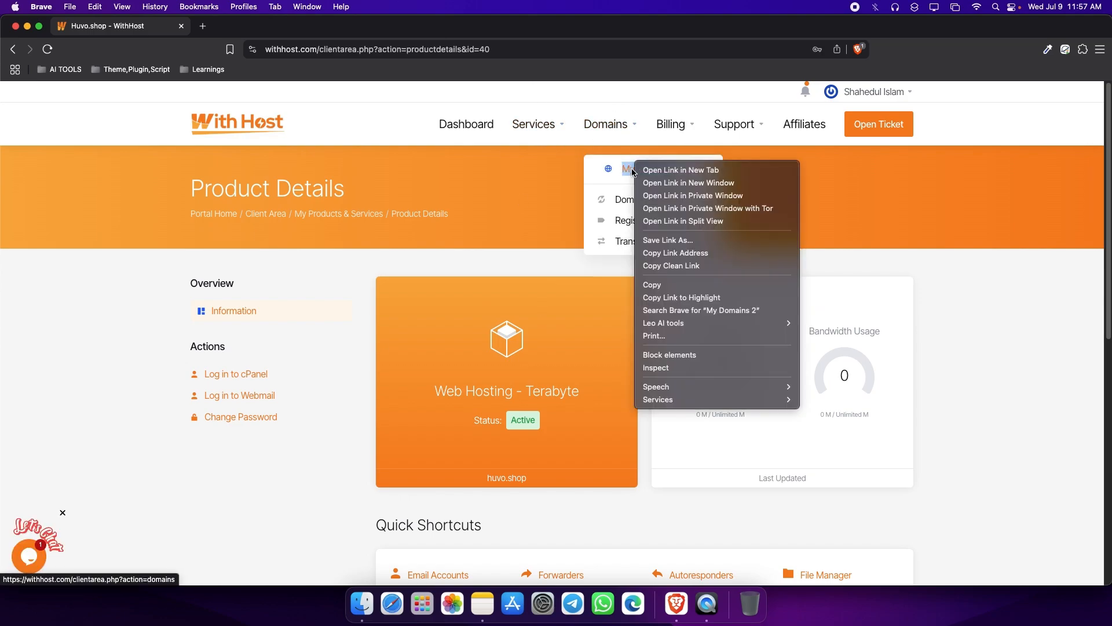
left_click(633, 167)
left_click(253, 24)
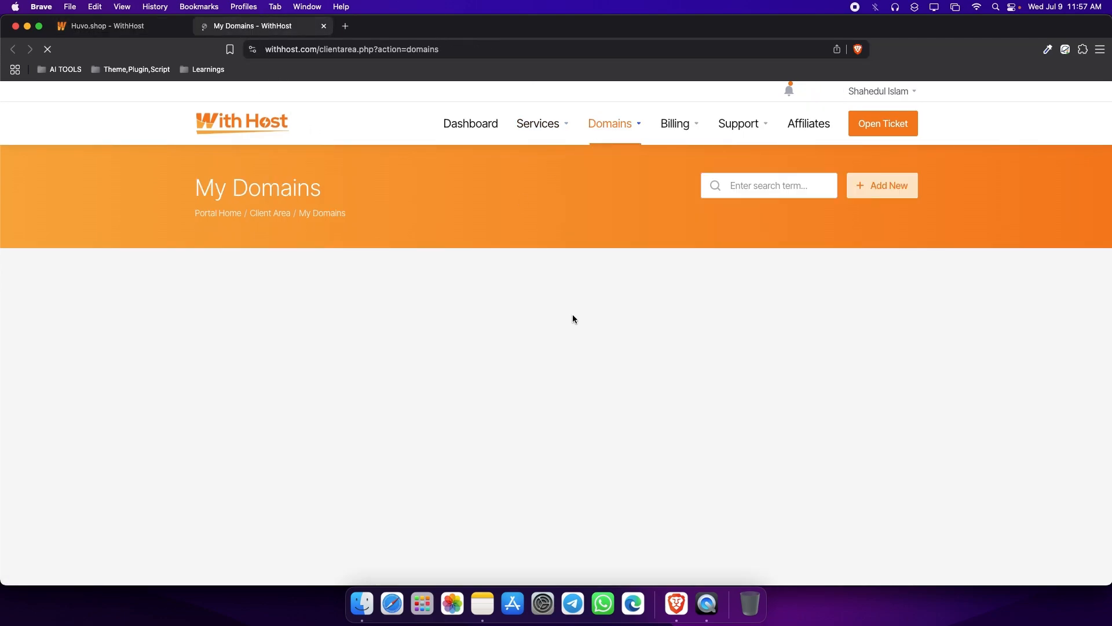
left_click(277, 291)
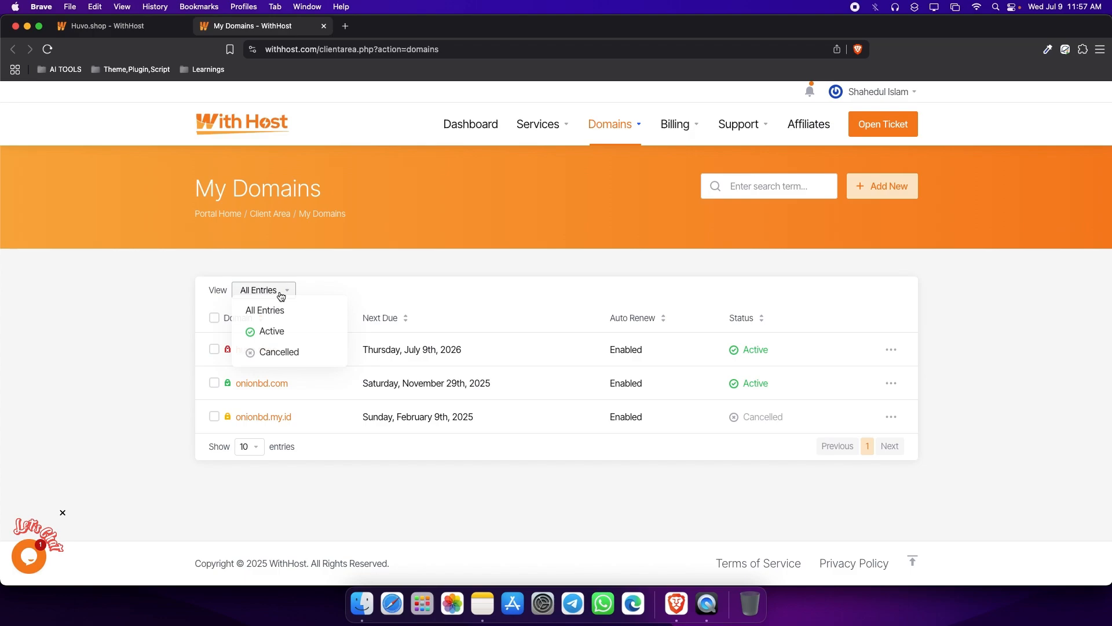
left_click(273, 328)
left_click(663, 261)
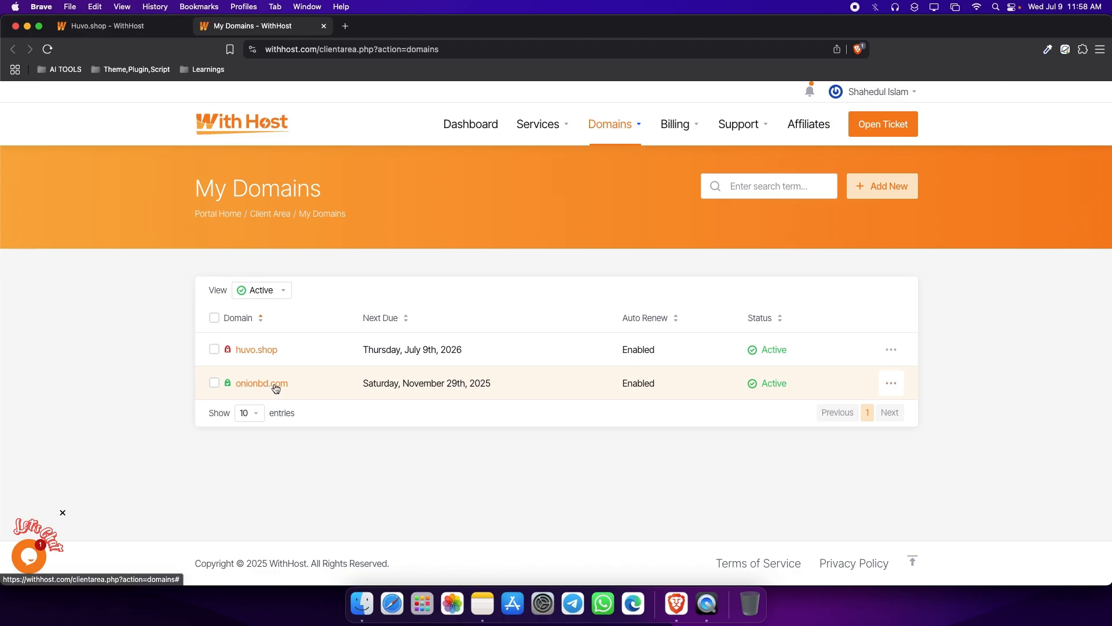
Open the management page of onionbd.com and check its custom nameservers.
left_click(886, 387)
left_click(817, 444)
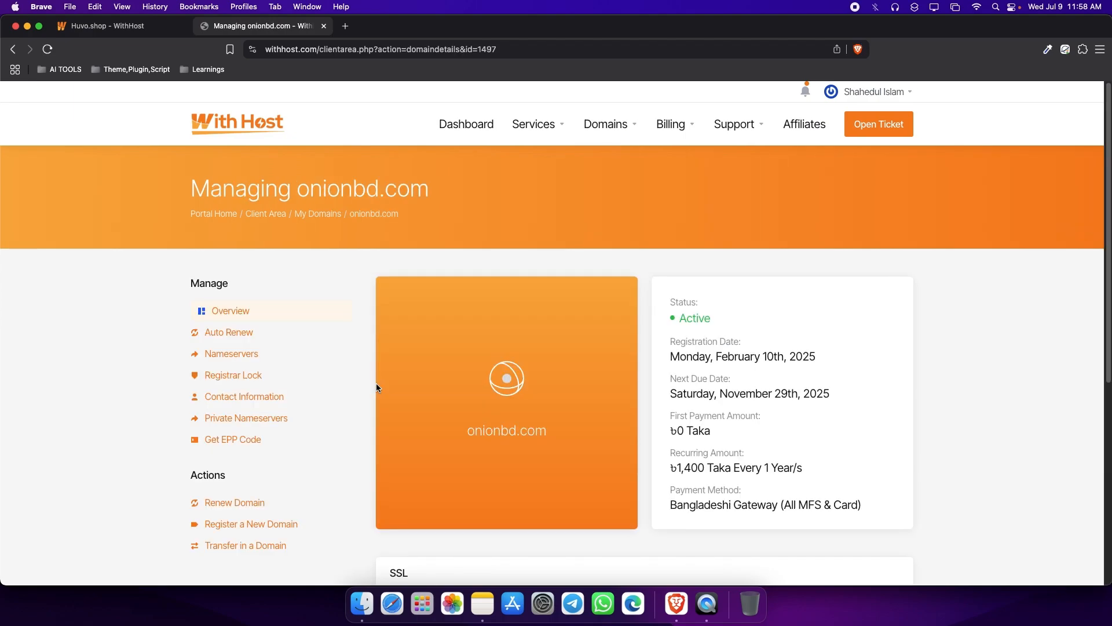
left_click(255, 355)
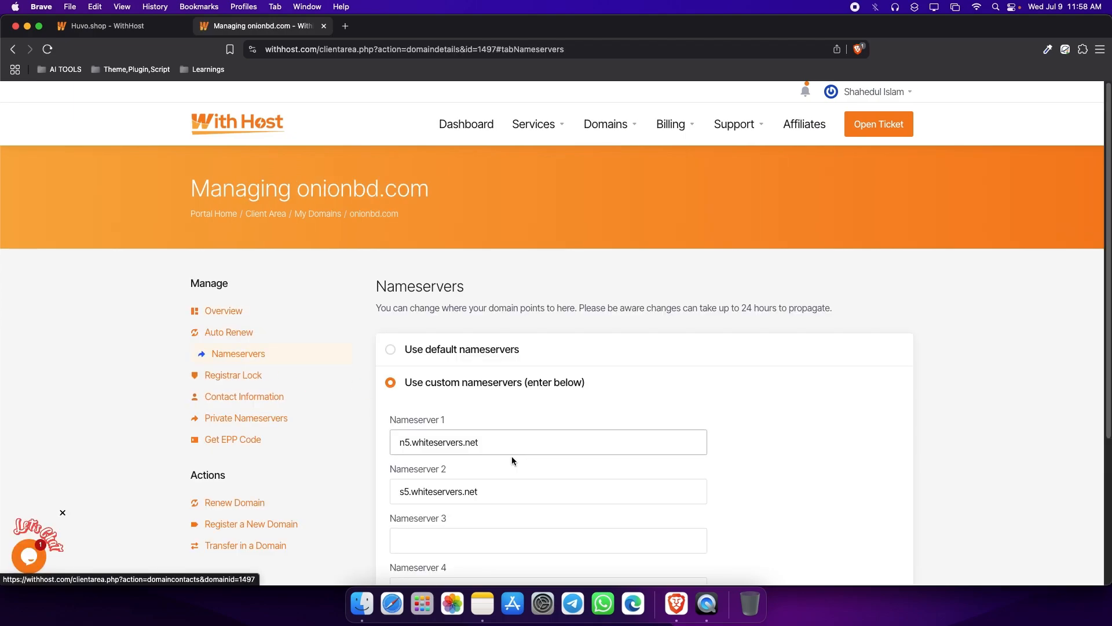
scroll(512, 457, "down", 1)
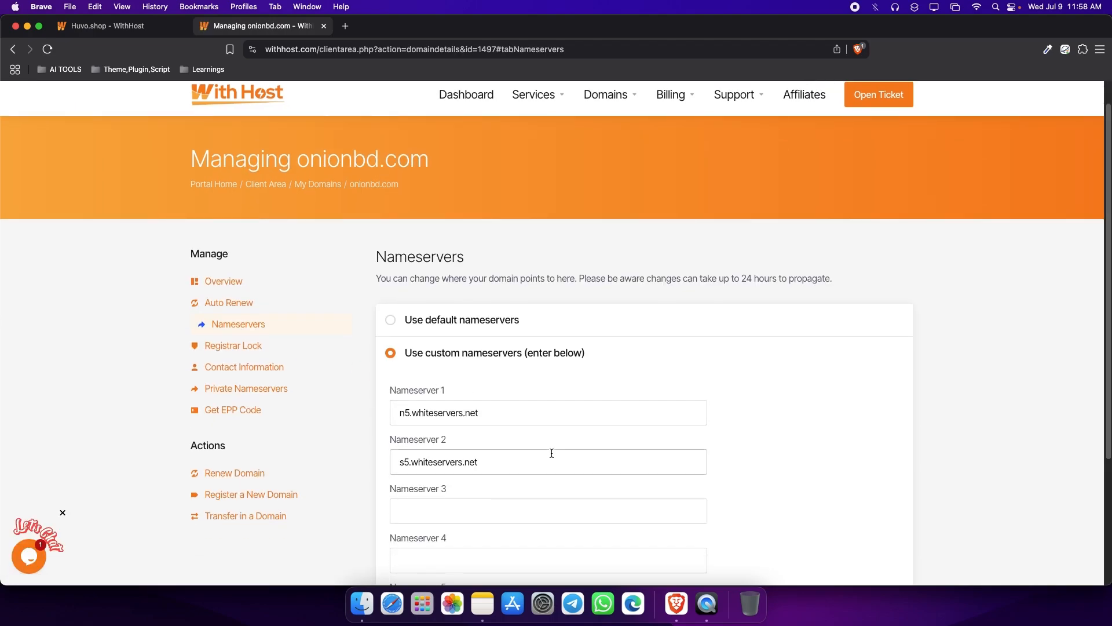
scroll(551, 452, "up", 1)
Open the most recent New Account Information email from the account's email history and enlarge its window.
left_click(875, 92)
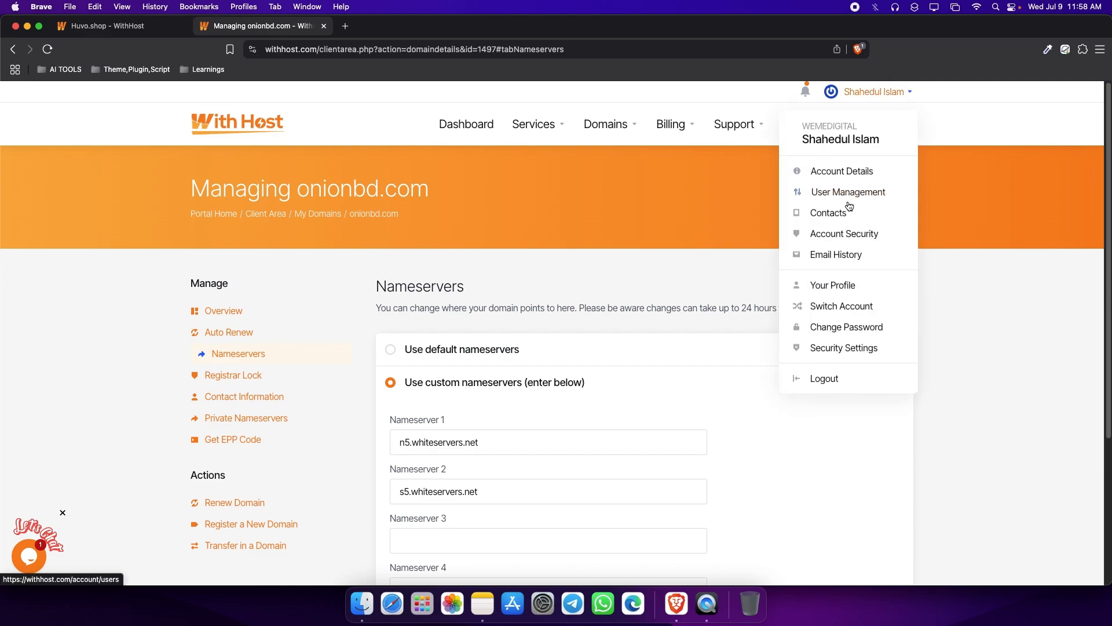
left_click(834, 233)
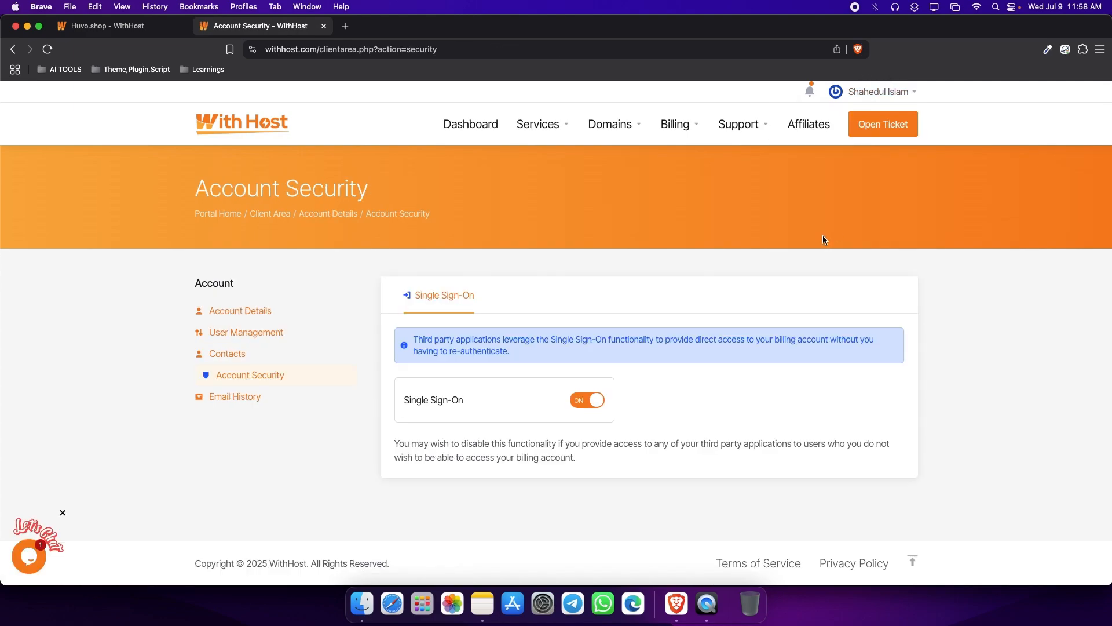
left_click(900, 92)
left_click(853, 259)
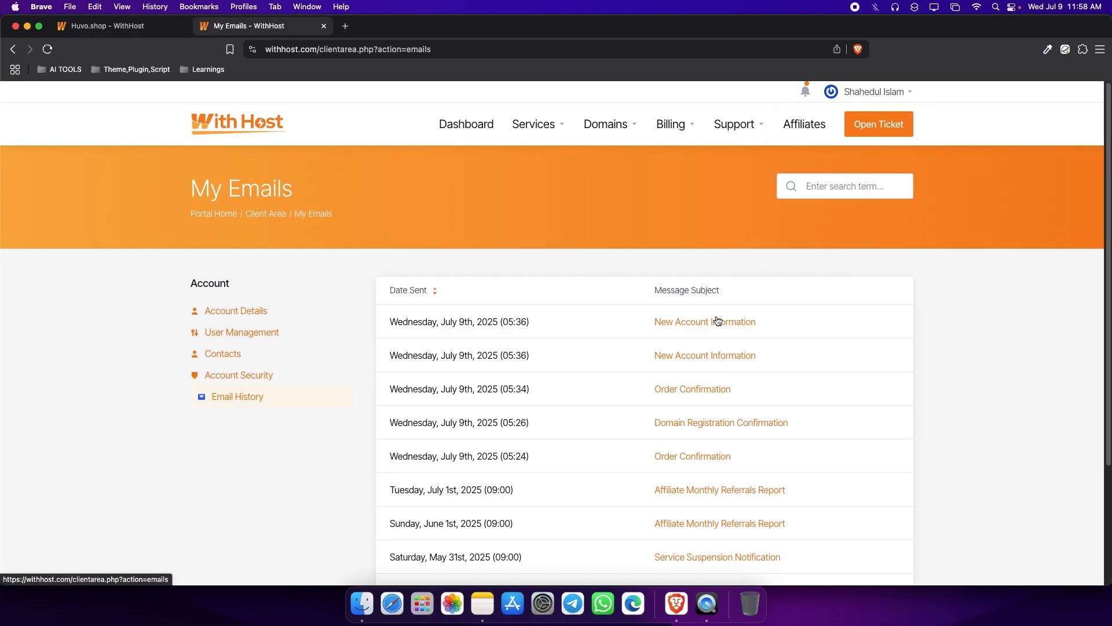
left_click(717, 320)
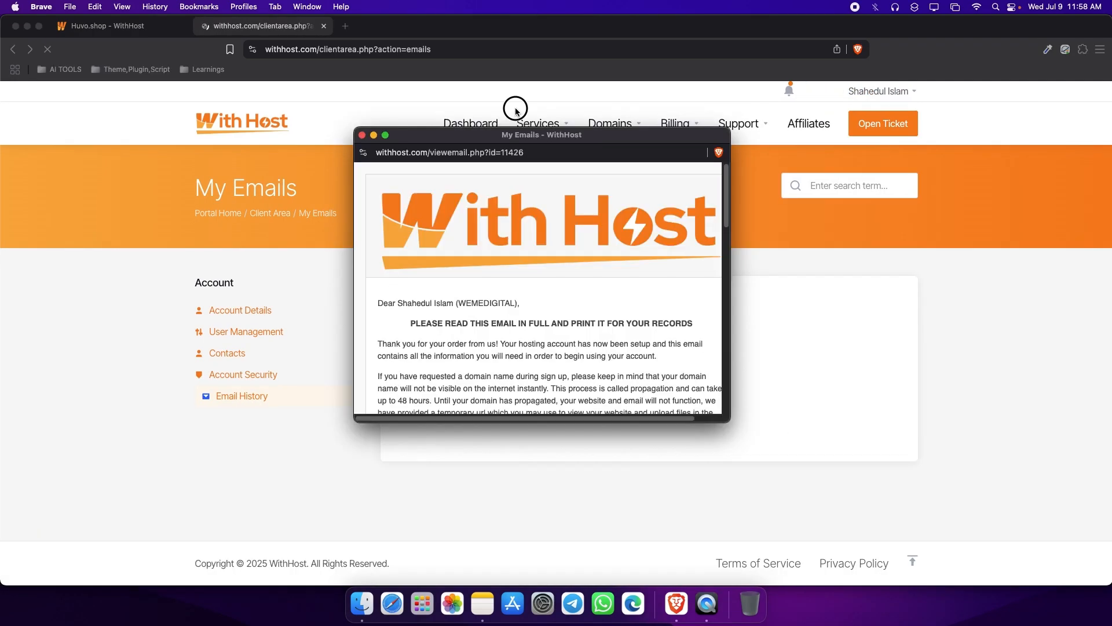
left_click_drag(516, 110, 504, 51)
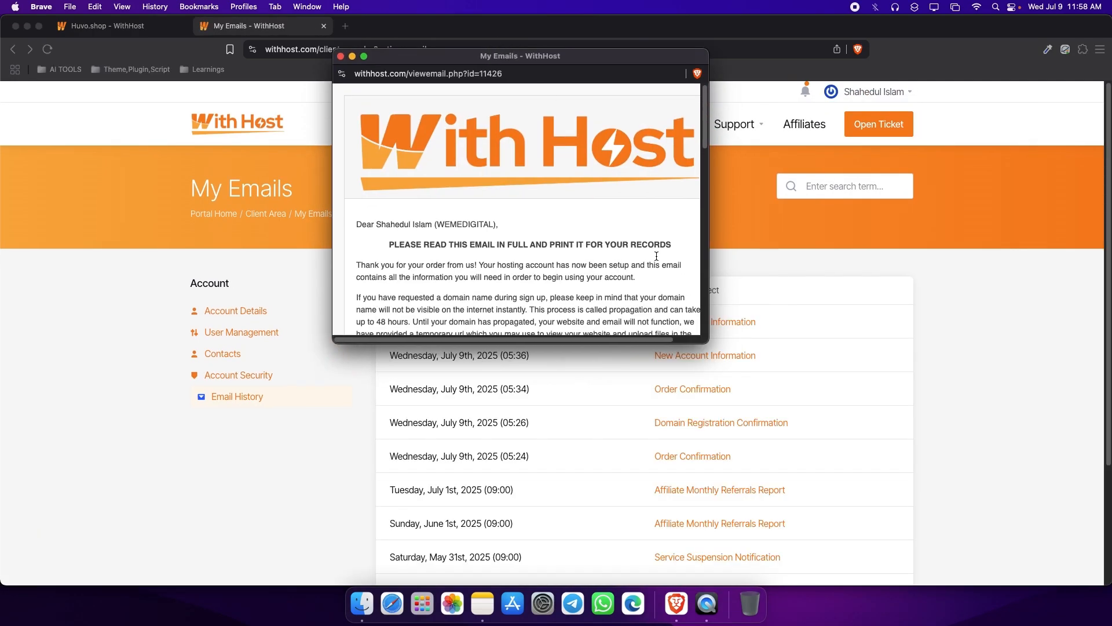
left_click_drag(710, 342, 837, 563)
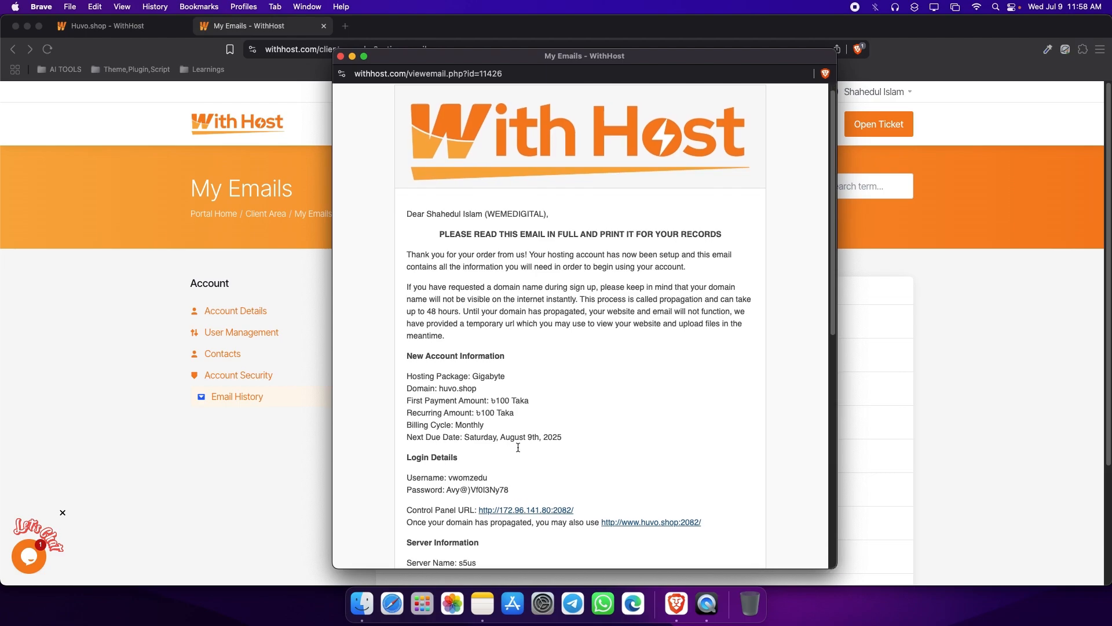
Examine the hosting login details, server information and both nameservers in the account email.
scroll(430, 370, "down", 5)
left_click_drag(402, 318, 596, 352)
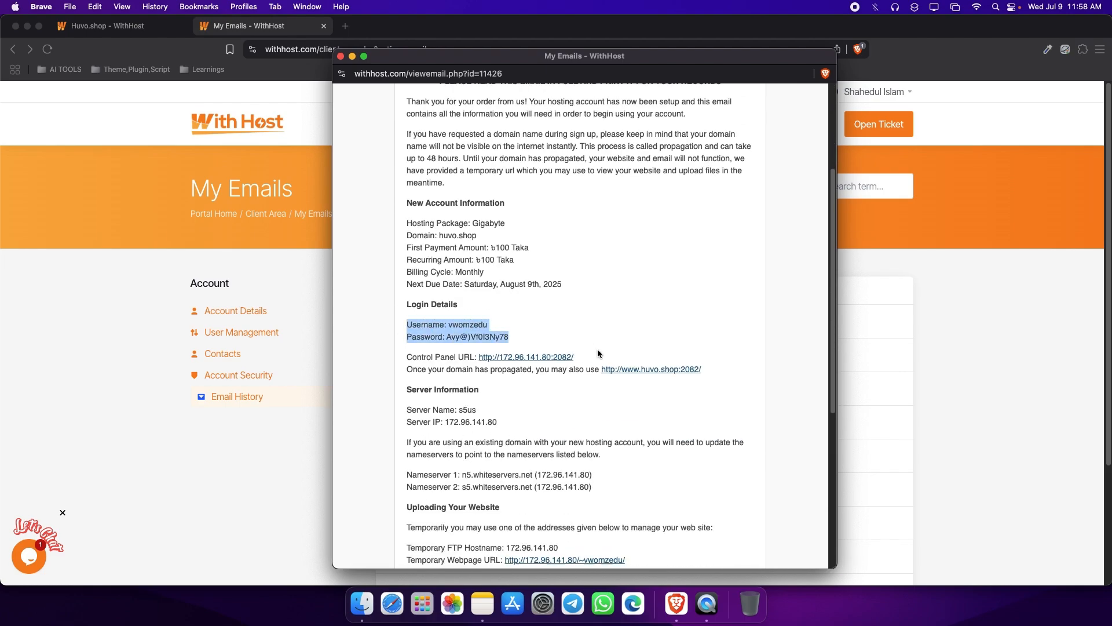
left_click(606, 349)
scroll(486, 416, "down", 1)
scroll(486, 416, "down", 2)
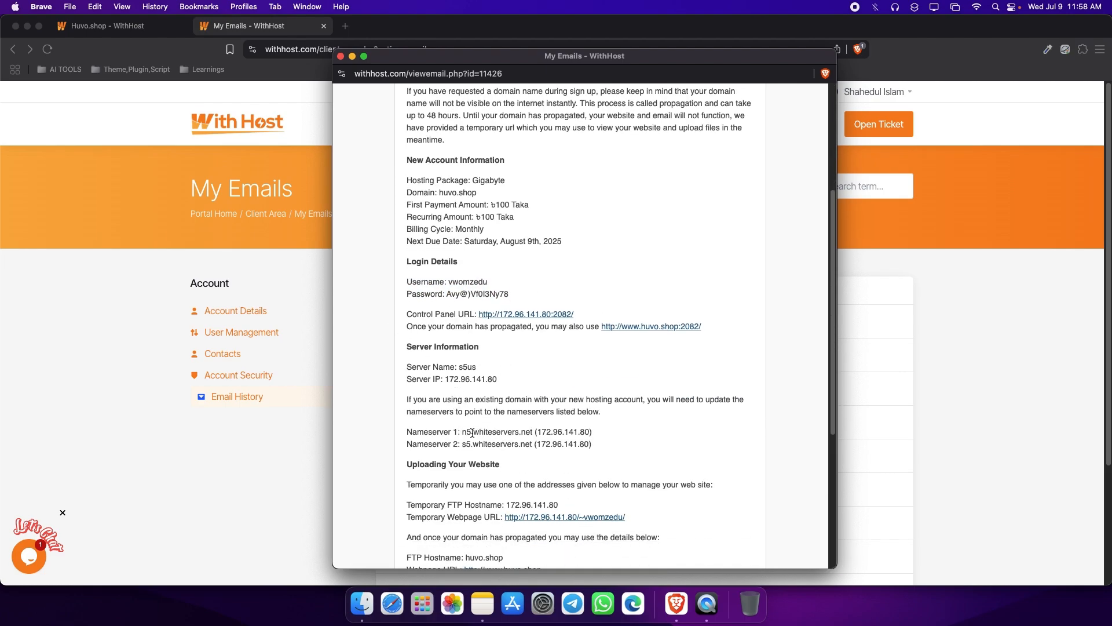
left_click_drag(464, 433, 532, 444)
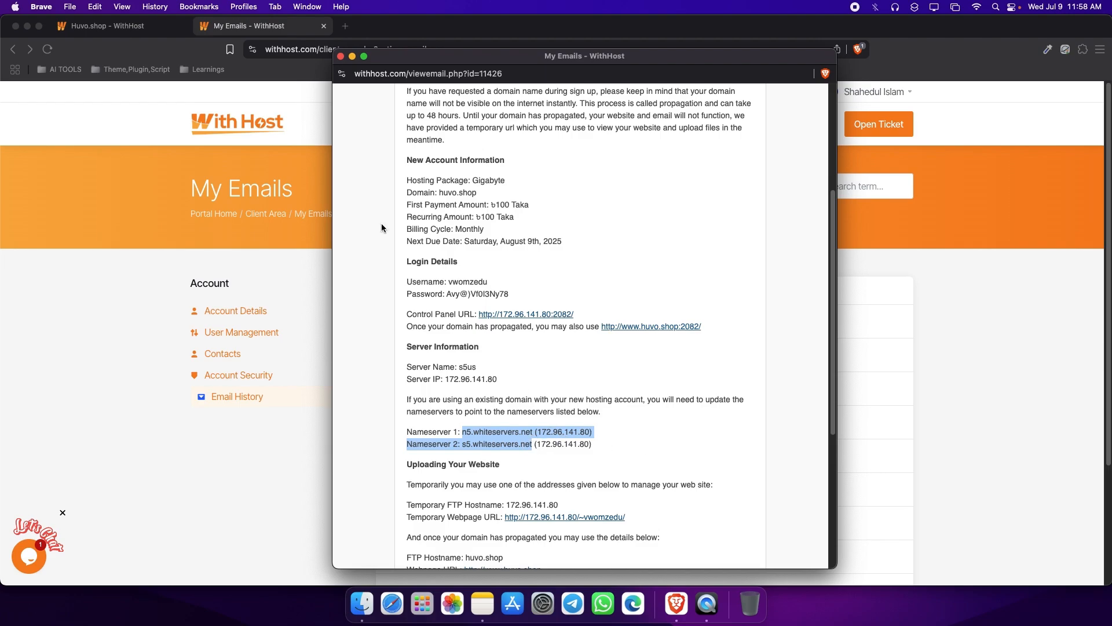
Close the email window and the email history tab, and log in to cPanel from the huvo.shop product details.
left_click(341, 56)
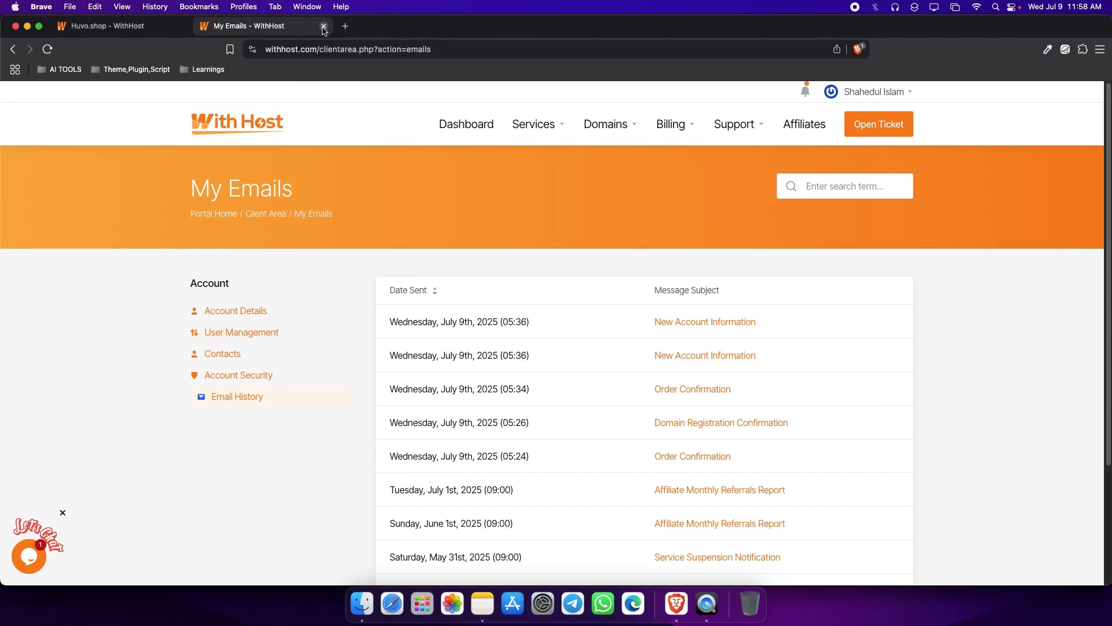
left_click(324, 27)
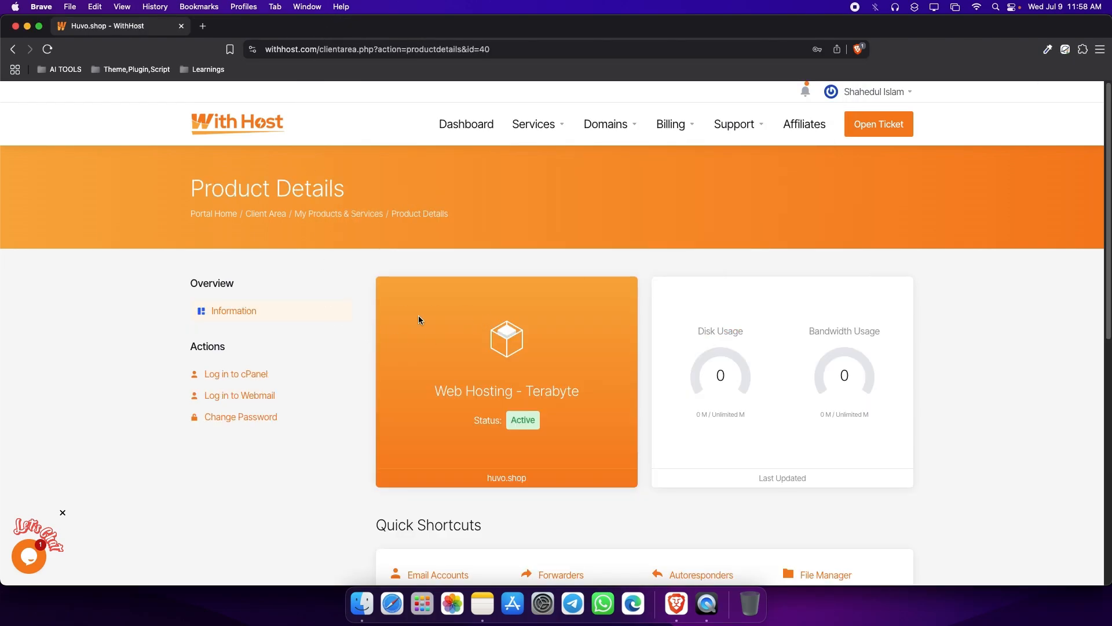
left_click(250, 376)
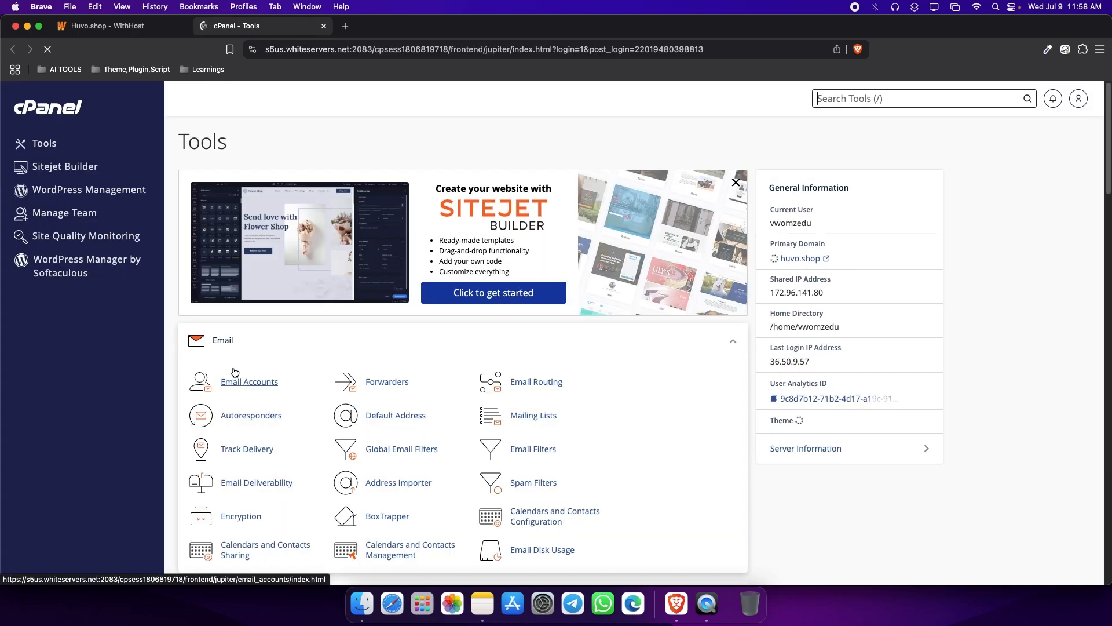
Search the cPanel tools for "domai" and open the Domains tool.
scroll(234, 371, "down", 10)
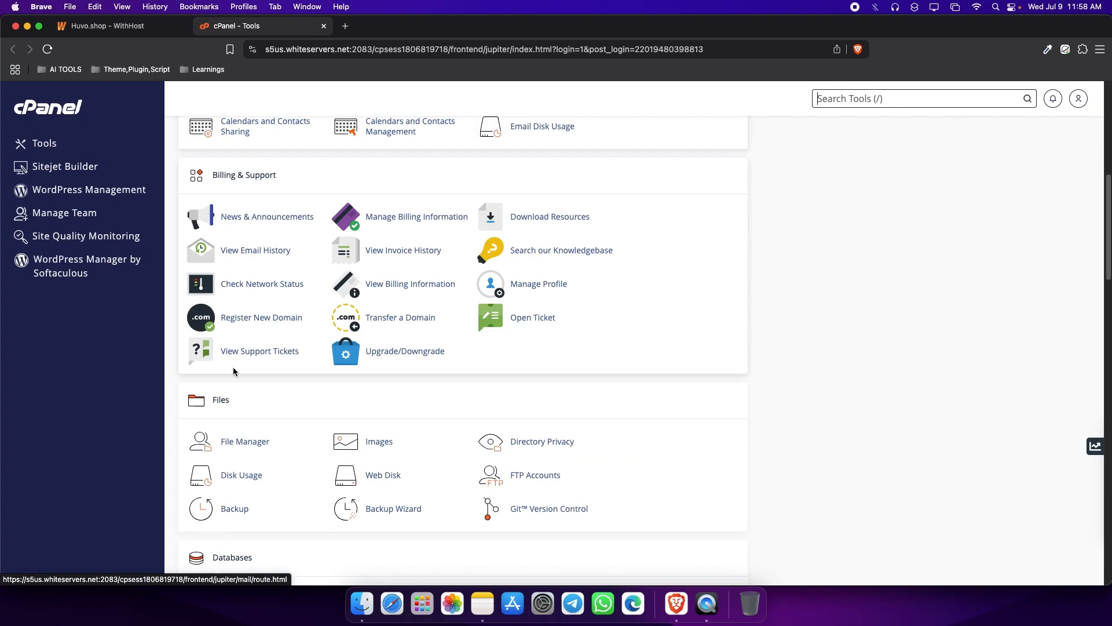
scroll(233, 368, "down", 7)
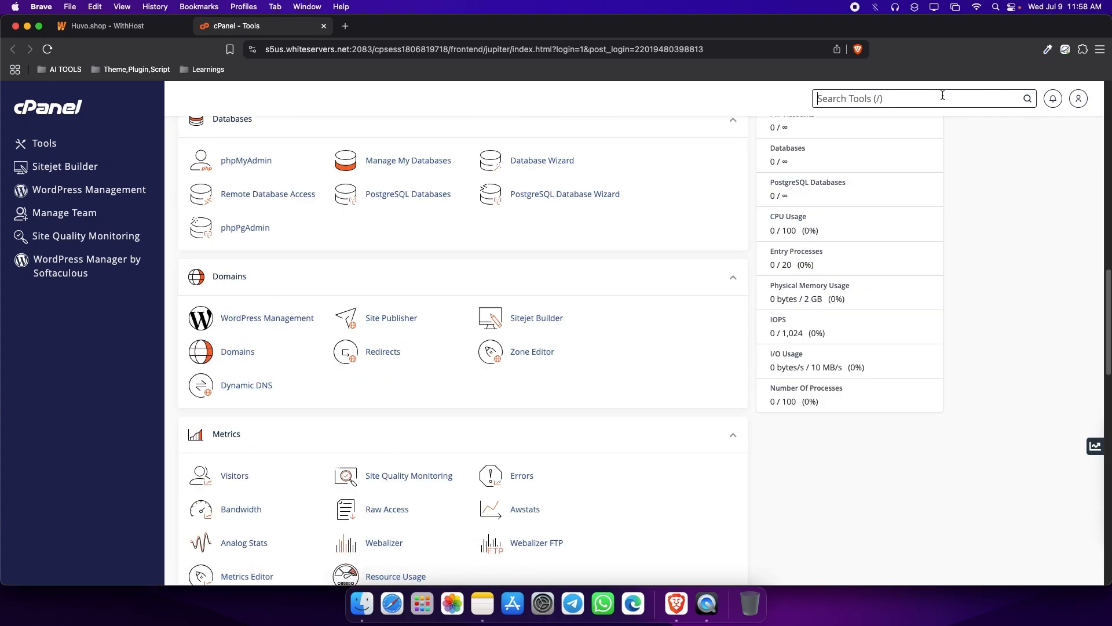
type("domai")
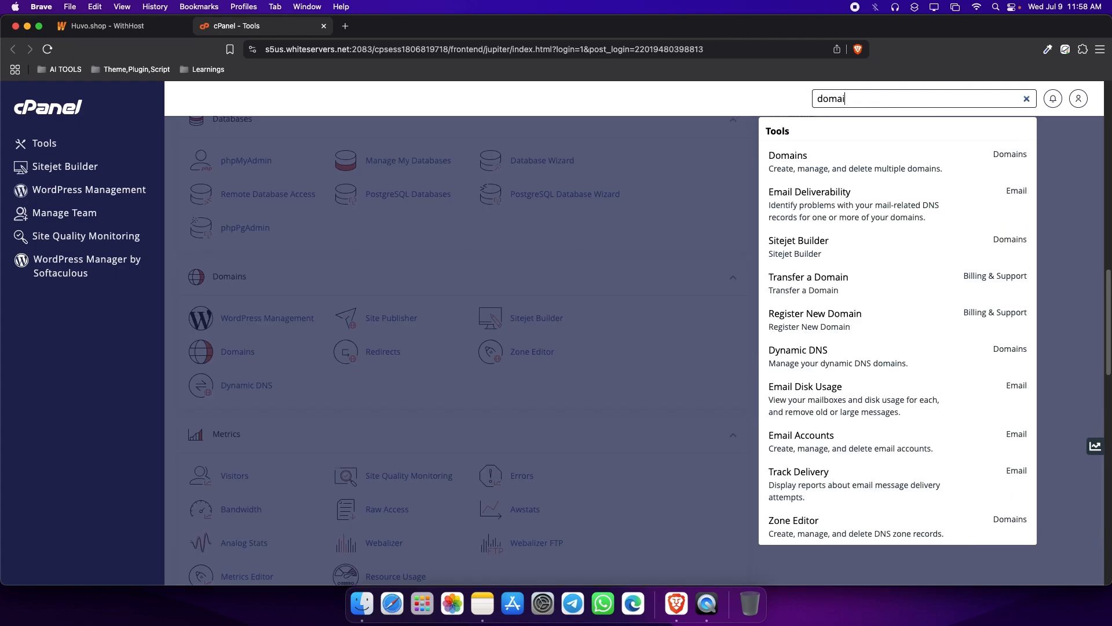
left_click(826, 161)
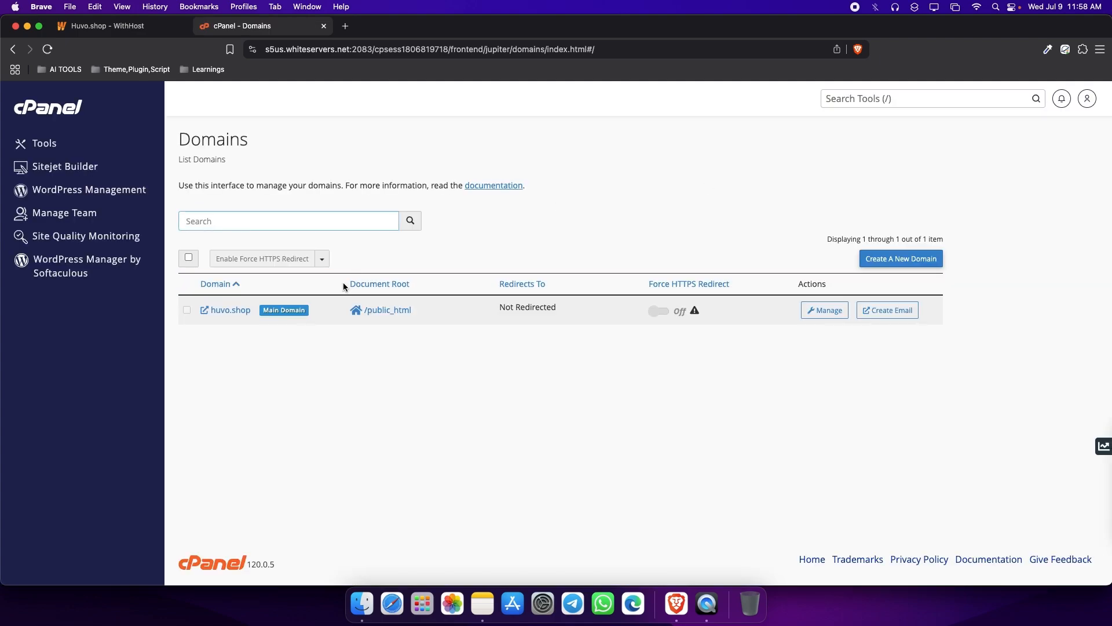
Create the domain onionbd.com without sharing huvo.shop's document root, using the directory onionbd.com, and submit it with the option to create another.
left_click(896, 265)
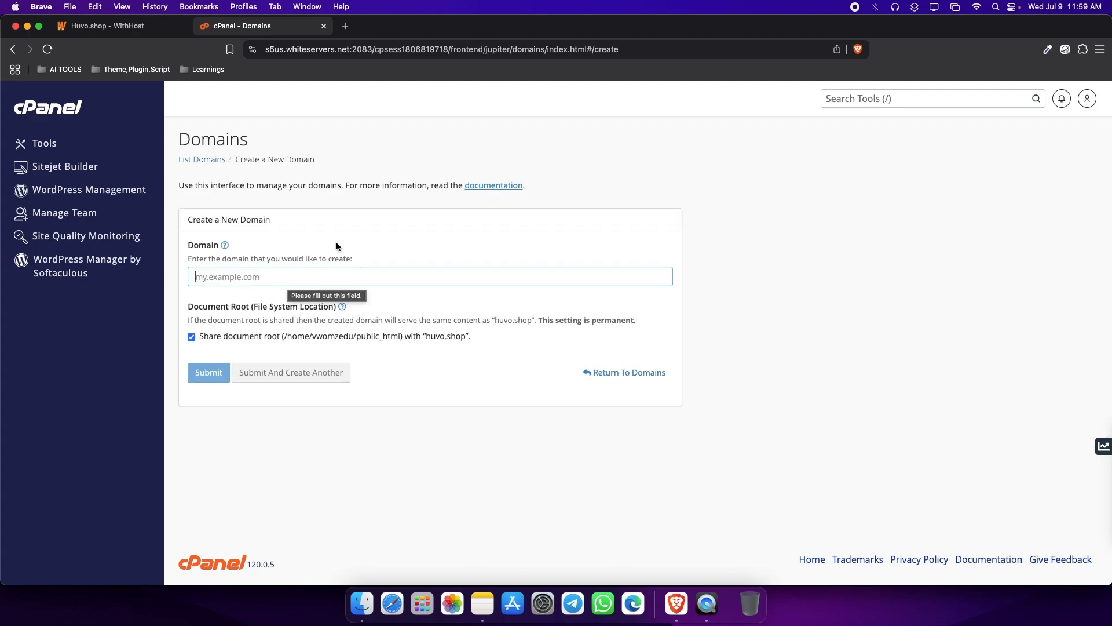
type("onio")
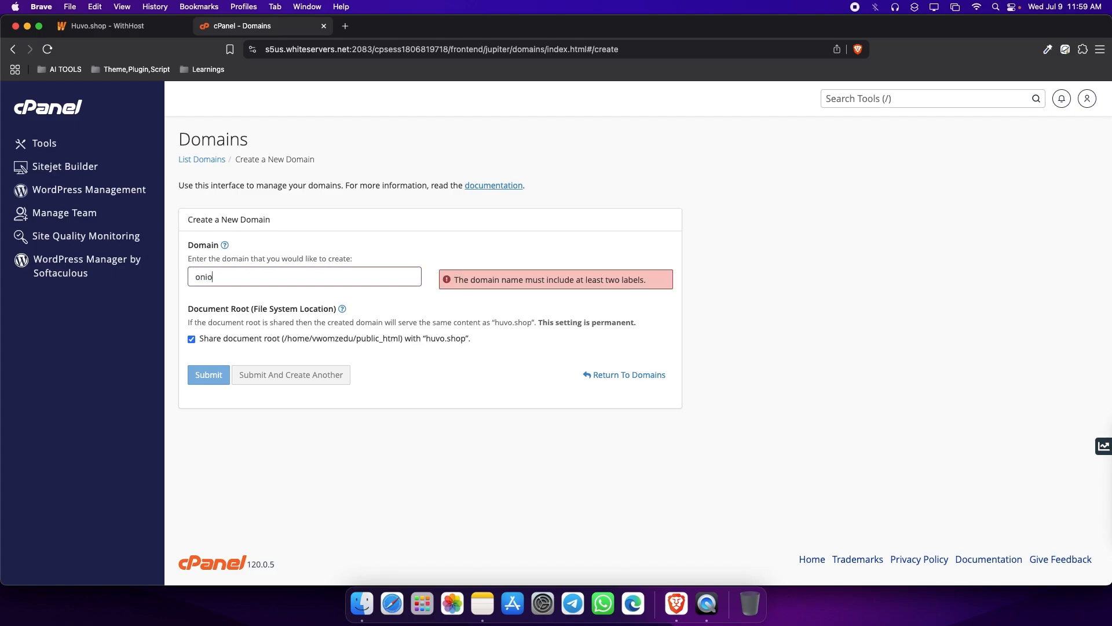
type("nbd.com")
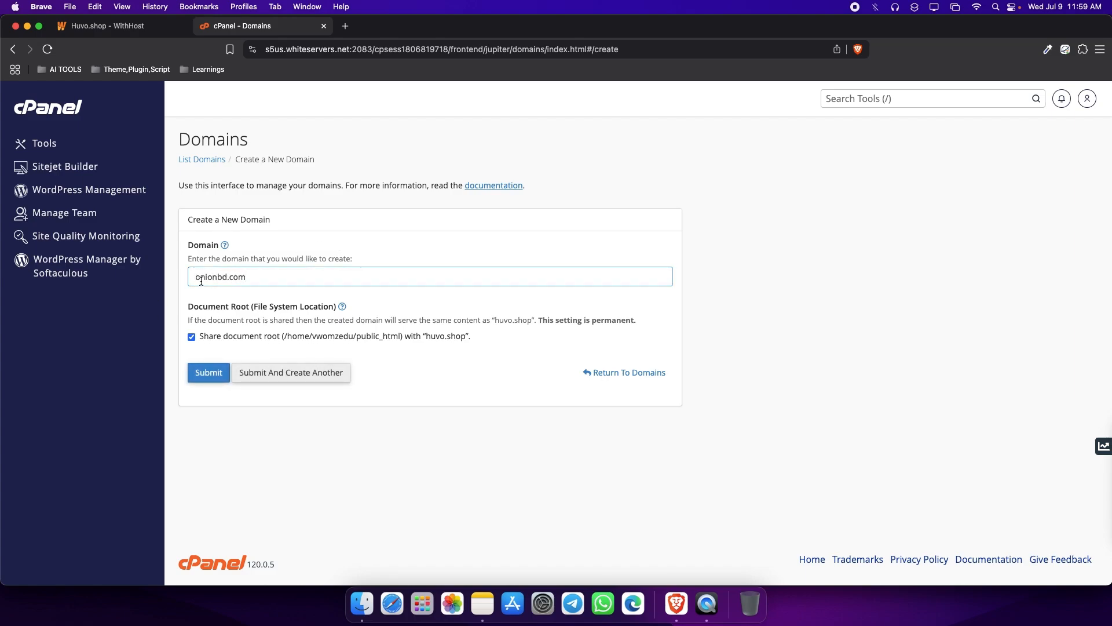
left_click(192, 338)
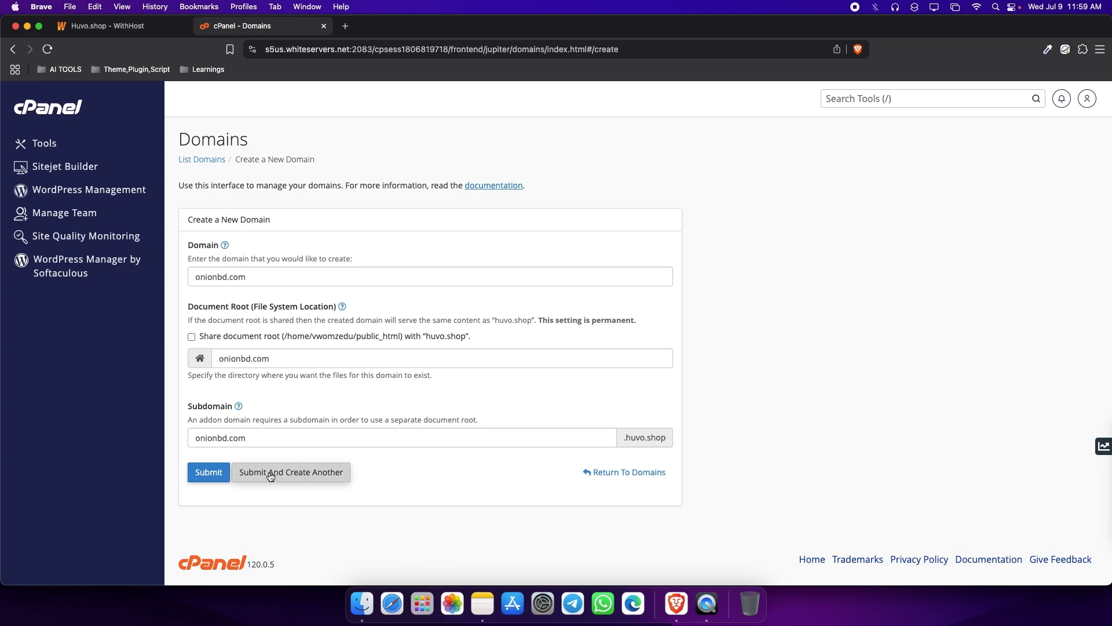
left_click(302, 481)
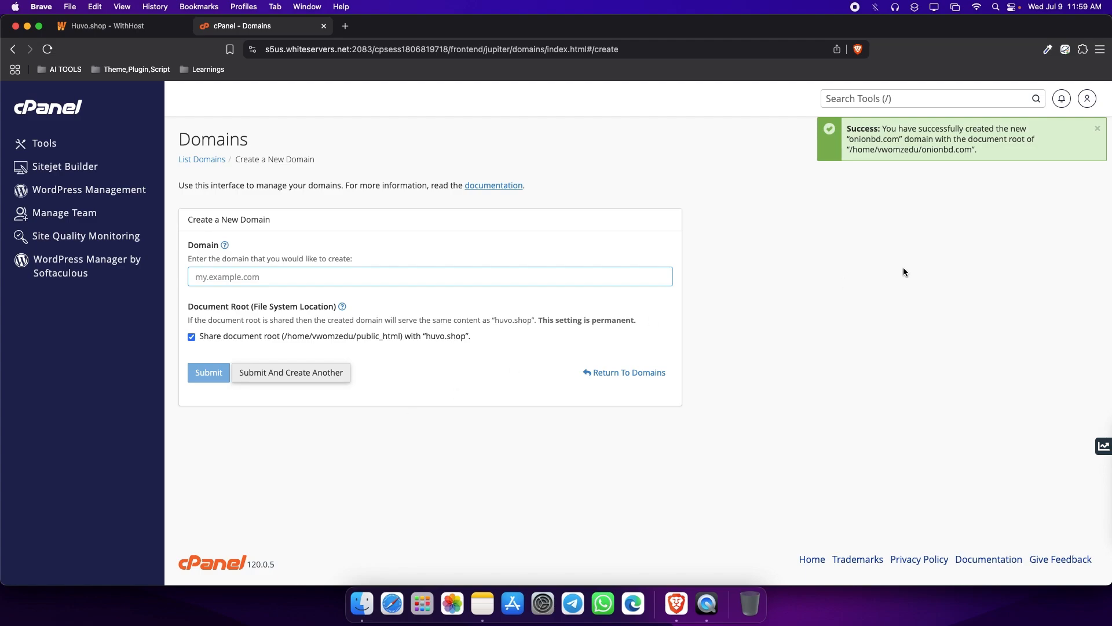
Return to the domain list and open onionbd.com's document root folder in File Manager.
left_click_drag(883, 130, 962, 152)
left_click(956, 152)
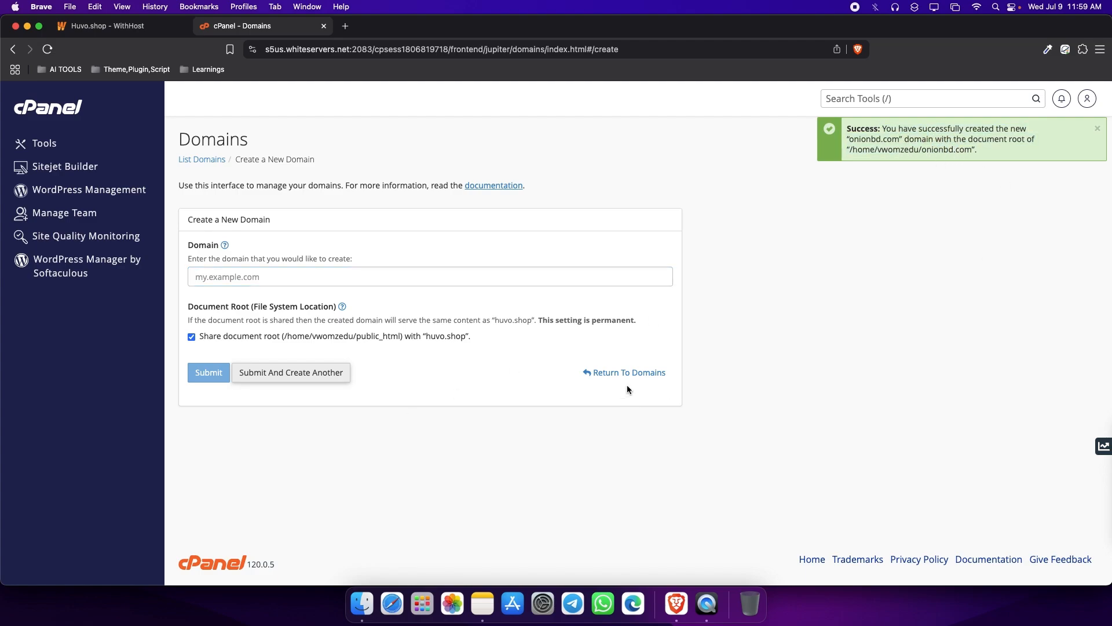
left_click(635, 371)
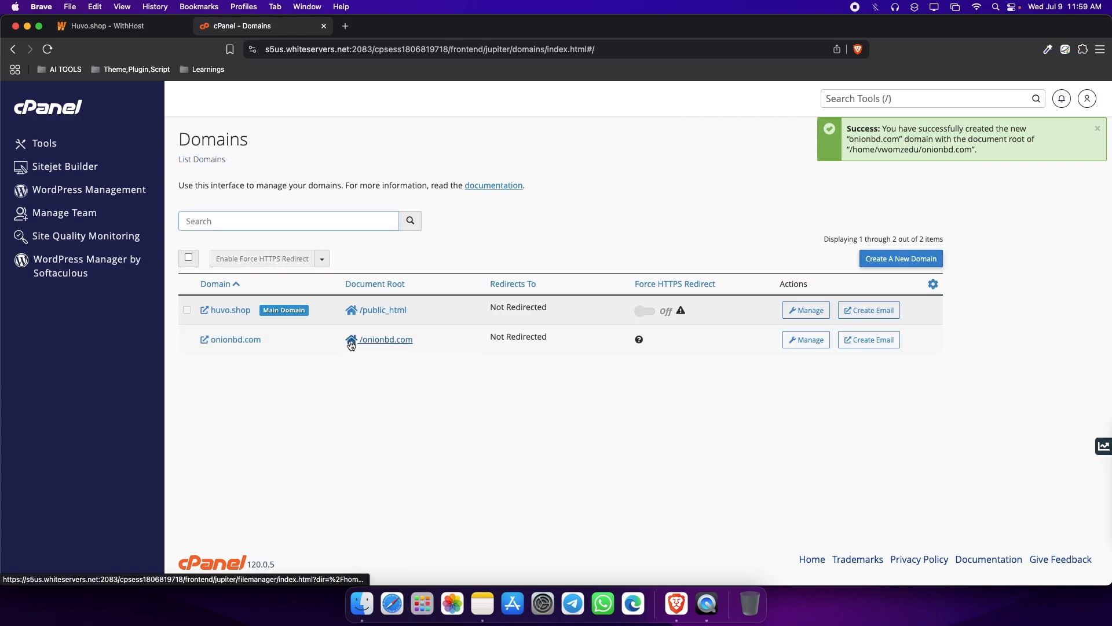
left_click(387, 339)
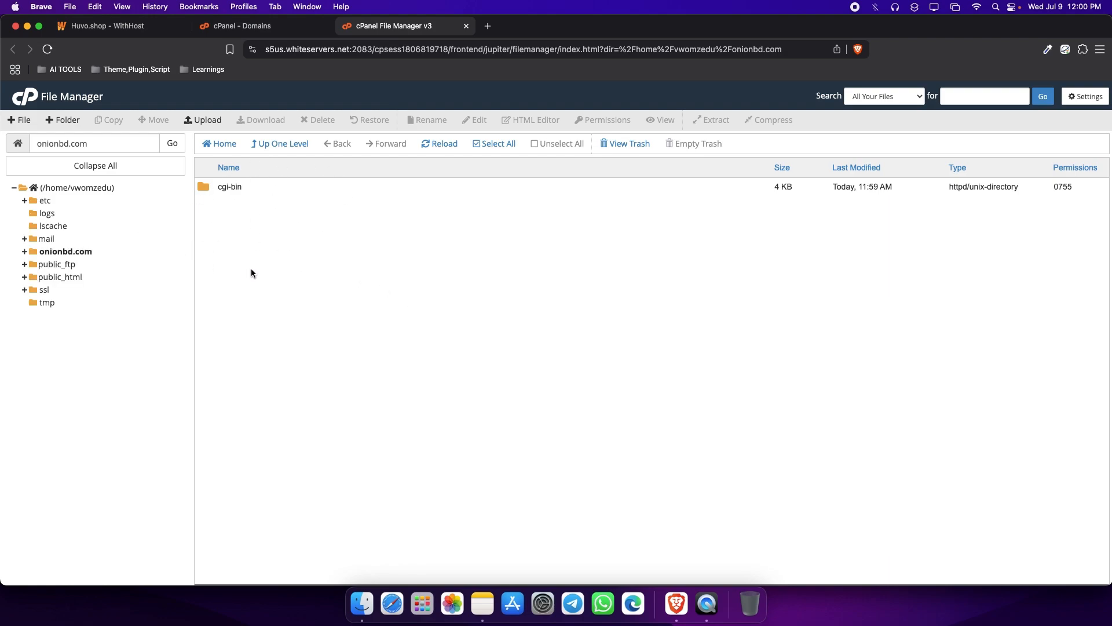
Go back to the domain list, visit the onionbd.com site from it, and return to the list.
left_click(289, 30)
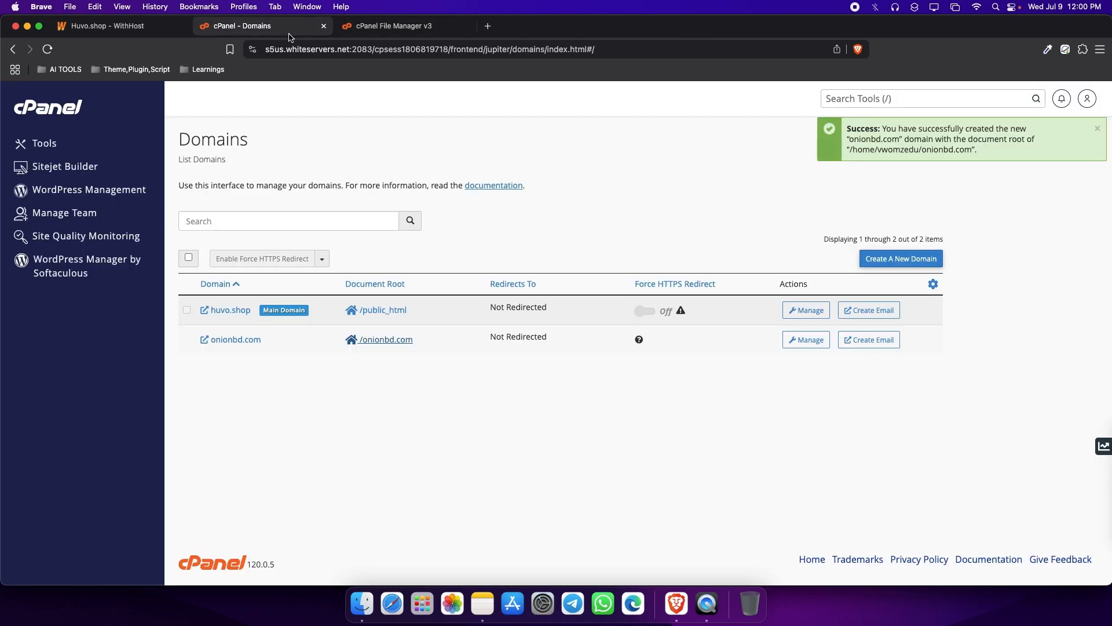
left_click(225, 342)
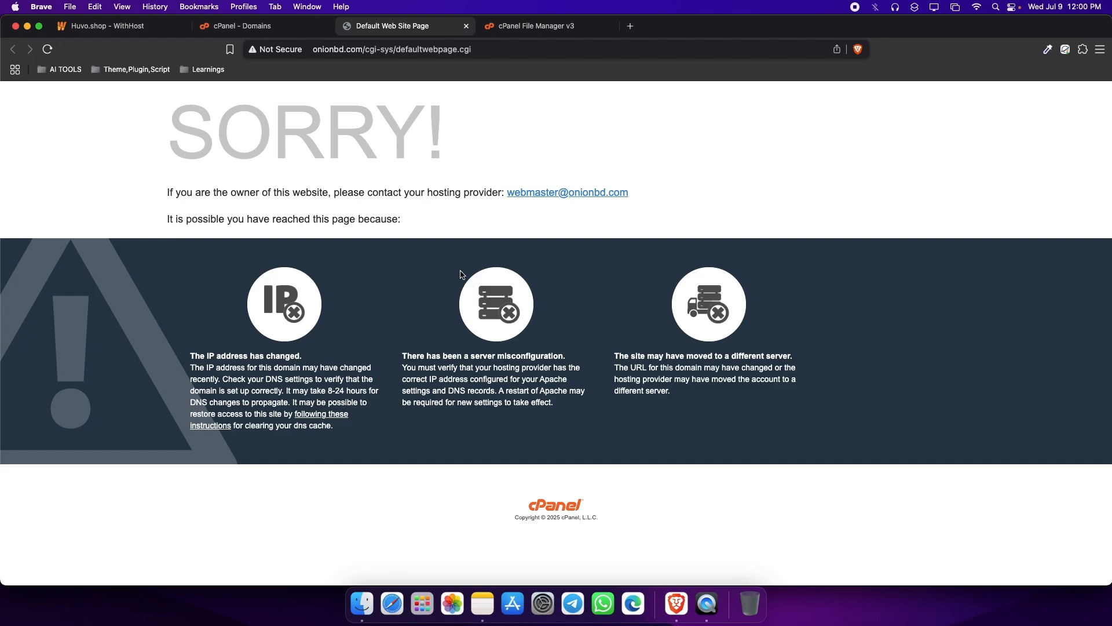
left_click(270, 27)
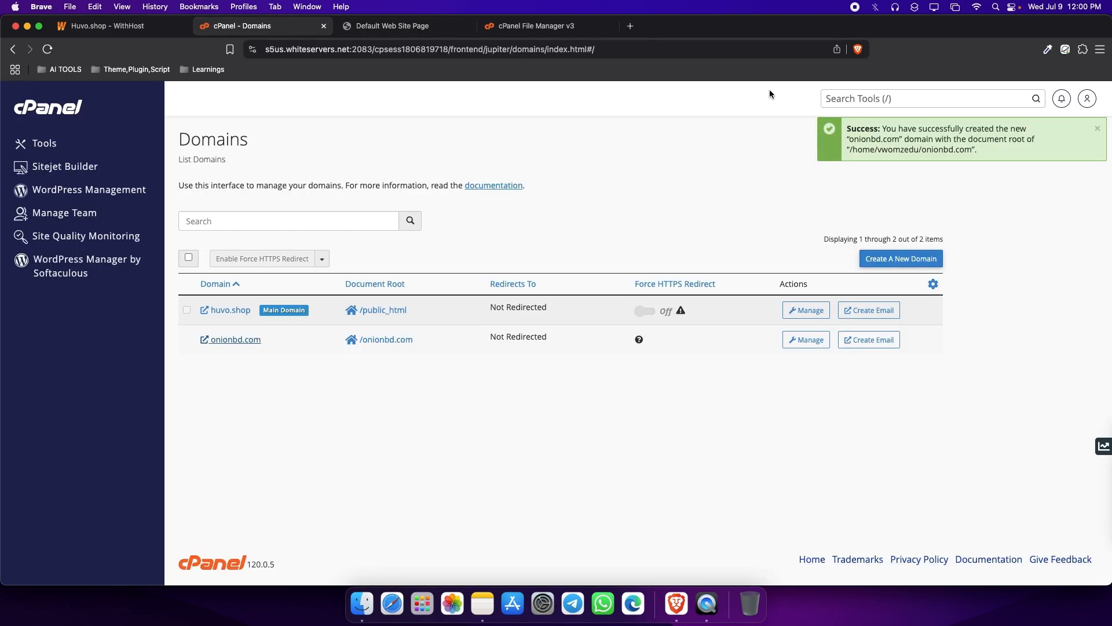
Search the cPanel tools for "let" and open Let's Encrypt SSL.
left_click(848, 102)
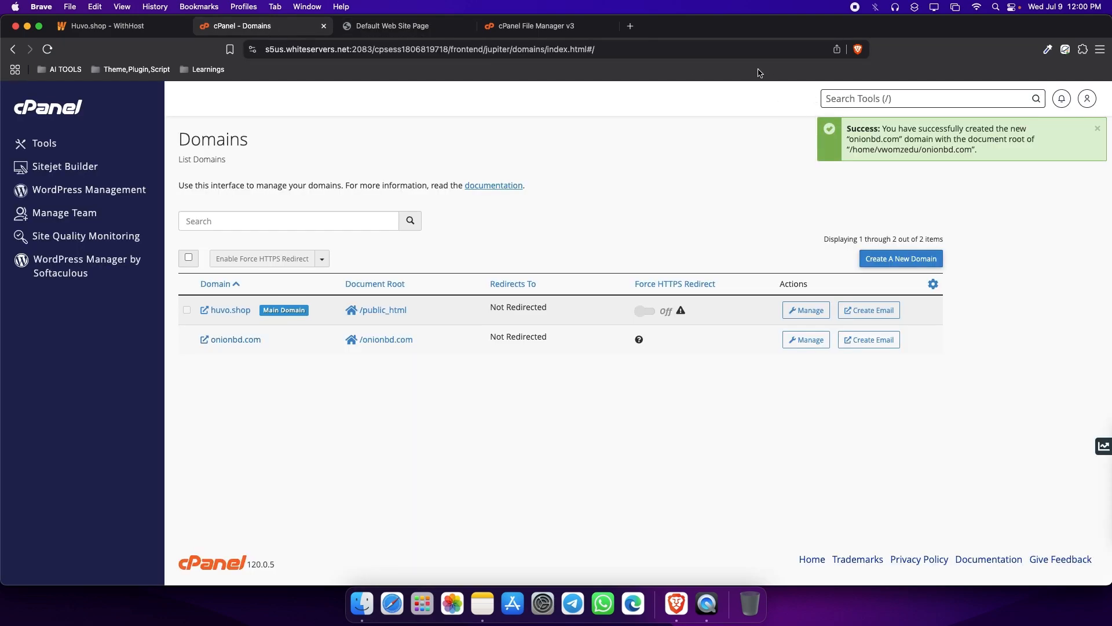
type("let")
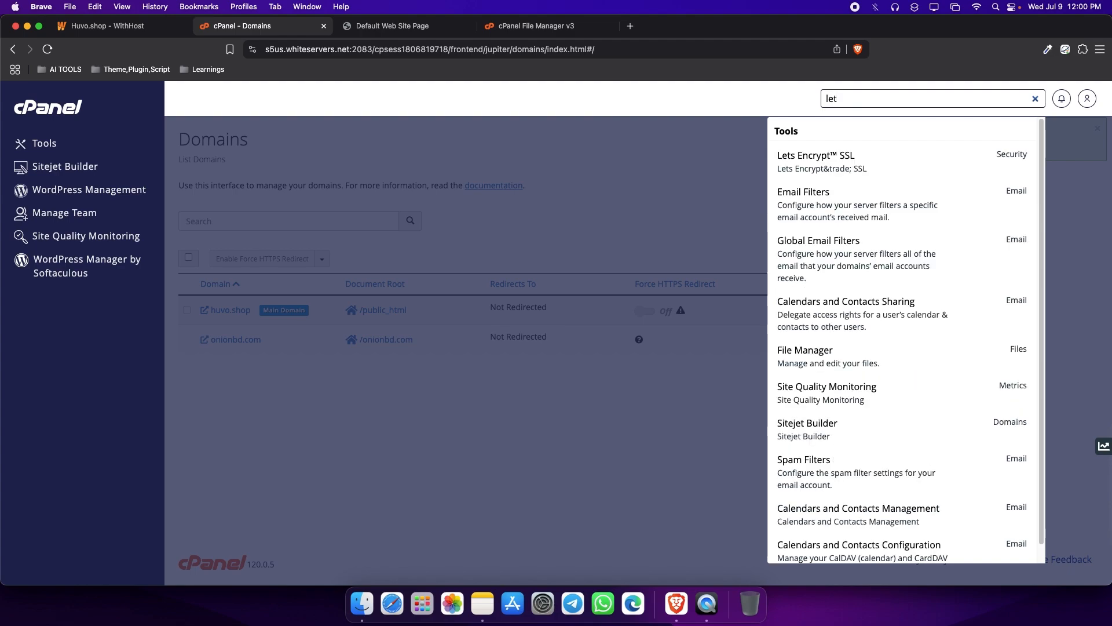
left_click(899, 159)
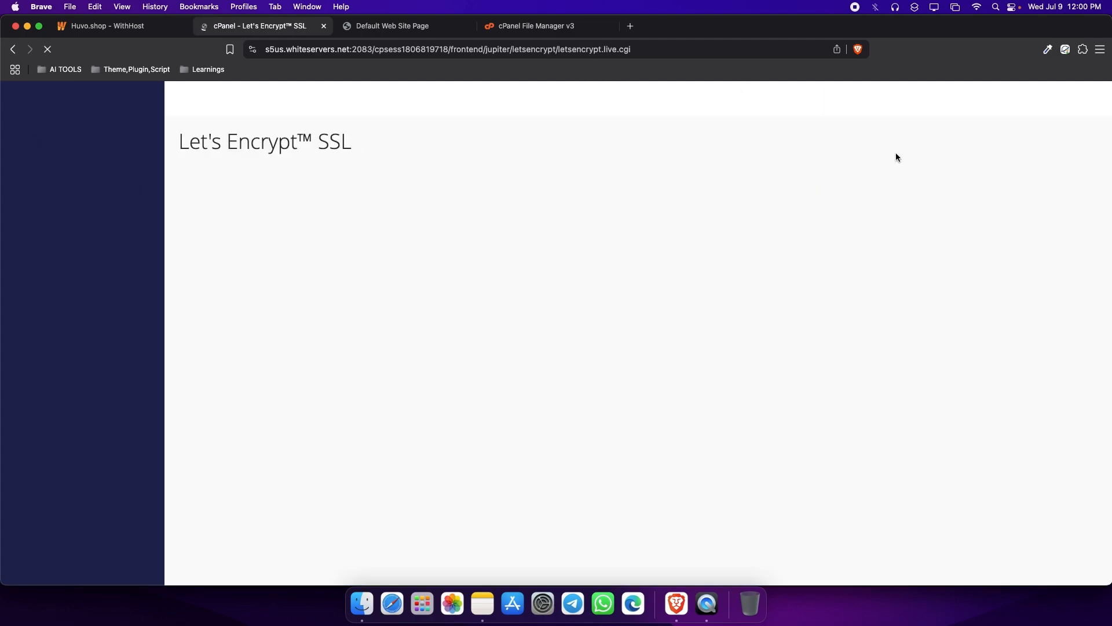
Issue a Let's Encrypt certificate for onionbd.com including its mail and www aliases, using http-01 validation and an RSA 2048-bit key, and return to the certificate list.
scroll(748, 261, "down", 1)
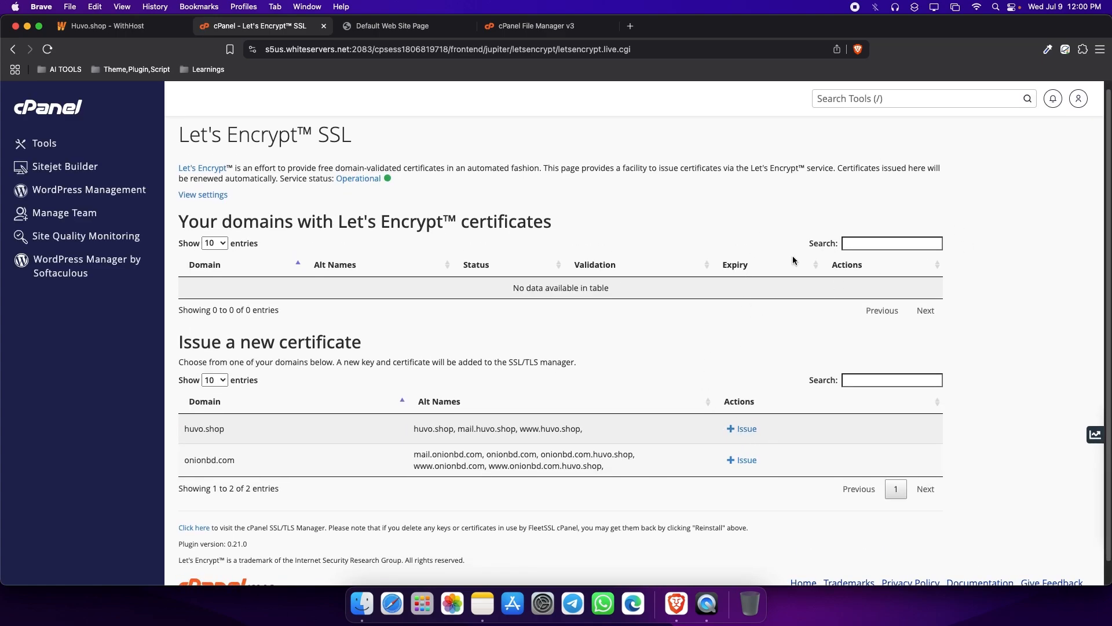
left_click_drag(186, 460, 570, 462)
left_click(569, 462)
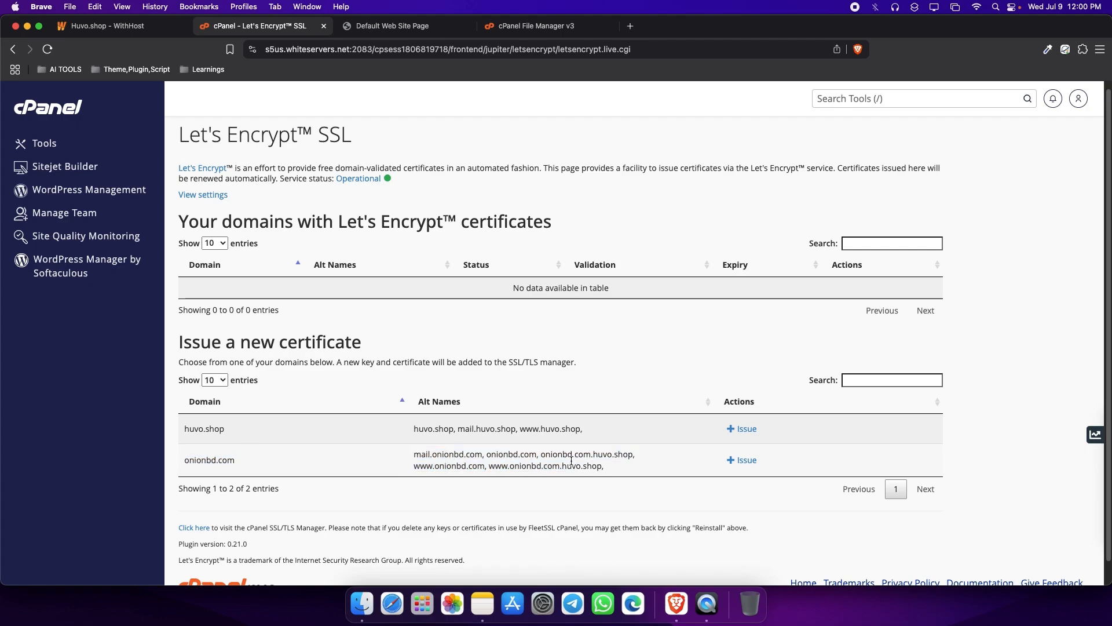
left_click(744, 466)
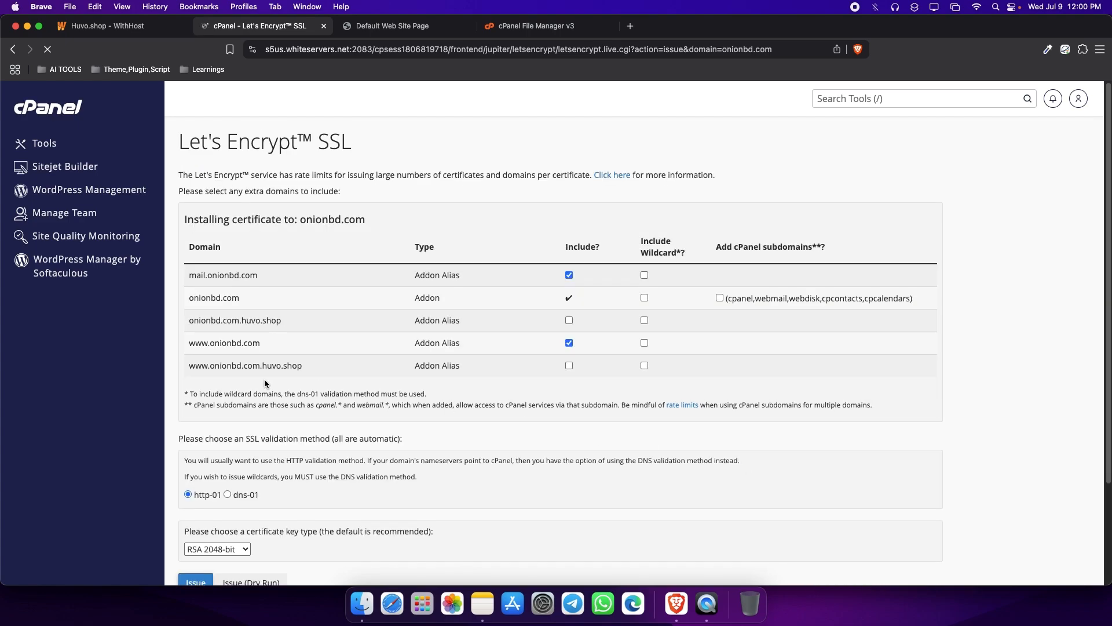
scroll(232, 452, "down", 2)
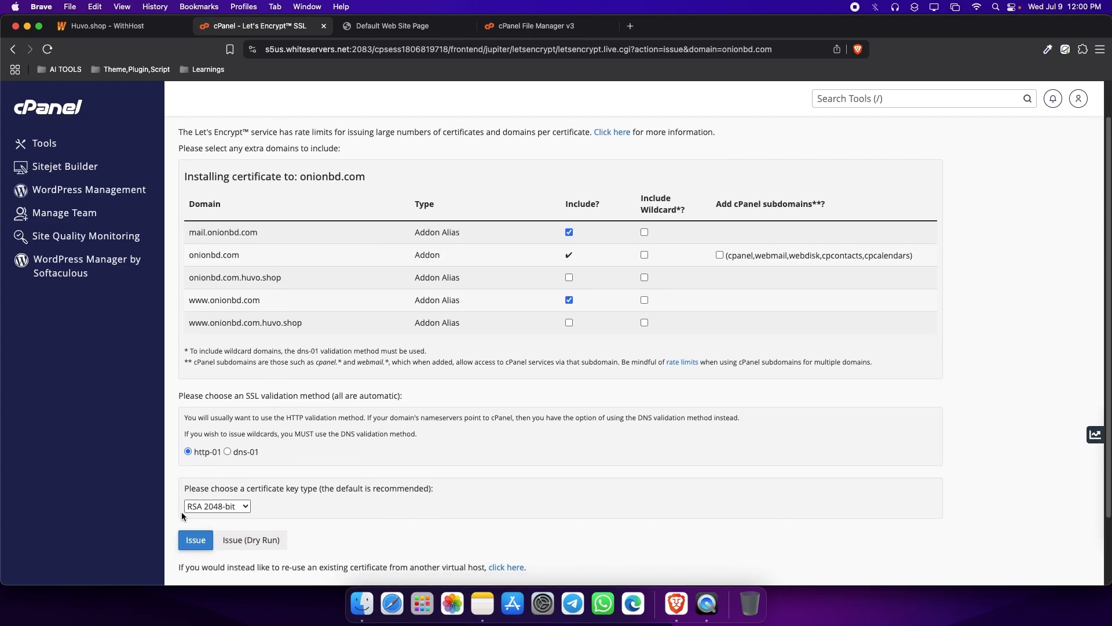
left_click(203, 540)
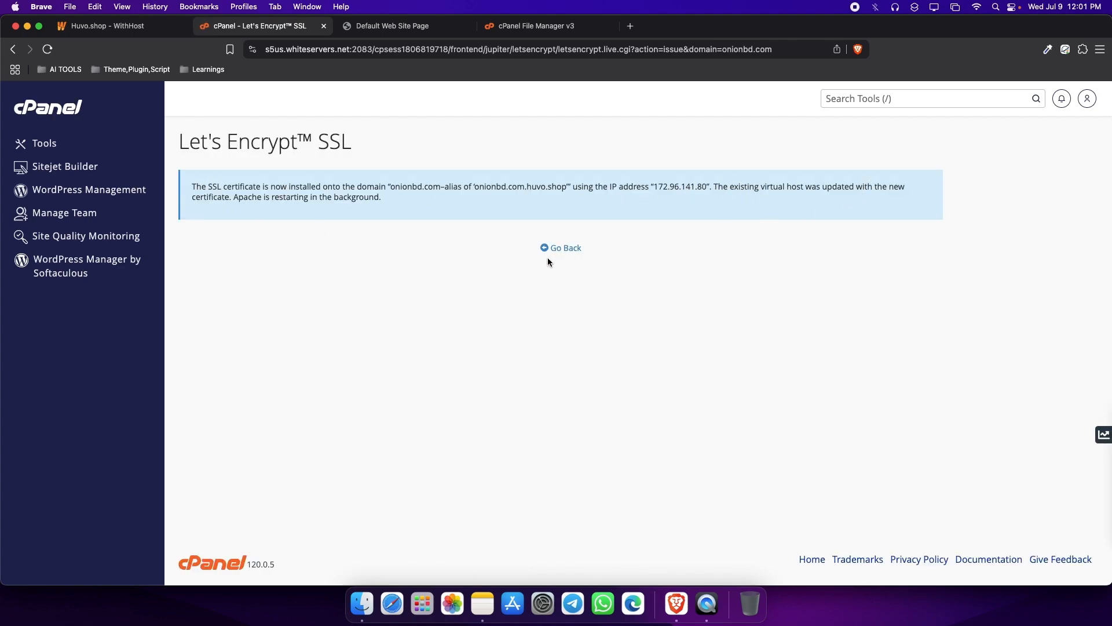
left_click(567, 249)
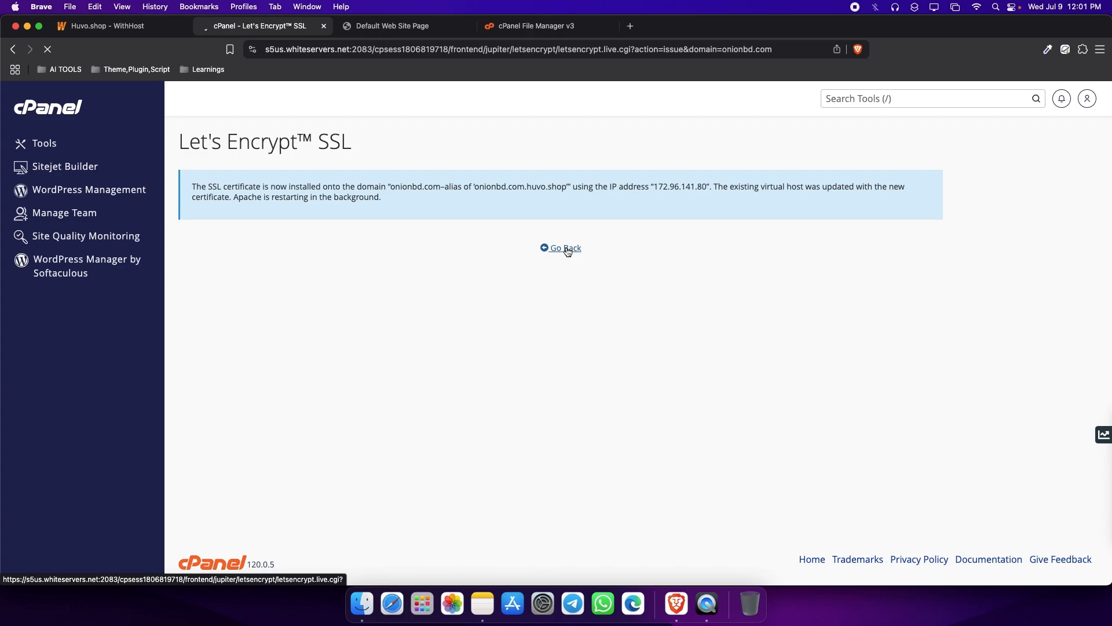
left_click(395, 25)
left_click(364, 48)
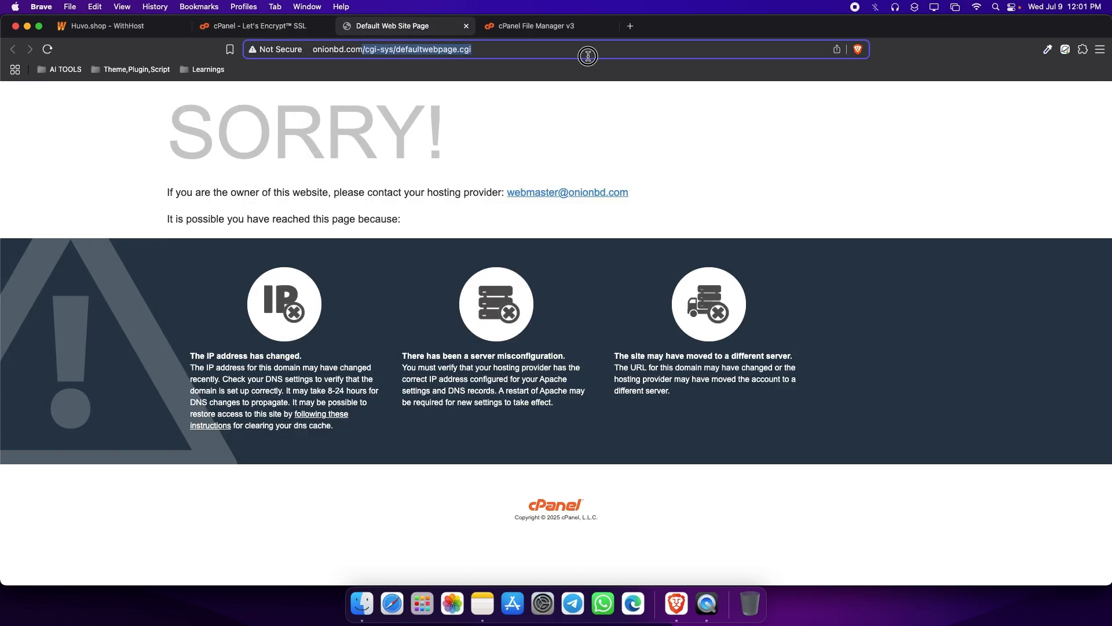
type("onionbd.com")
triple_click(539, 51)
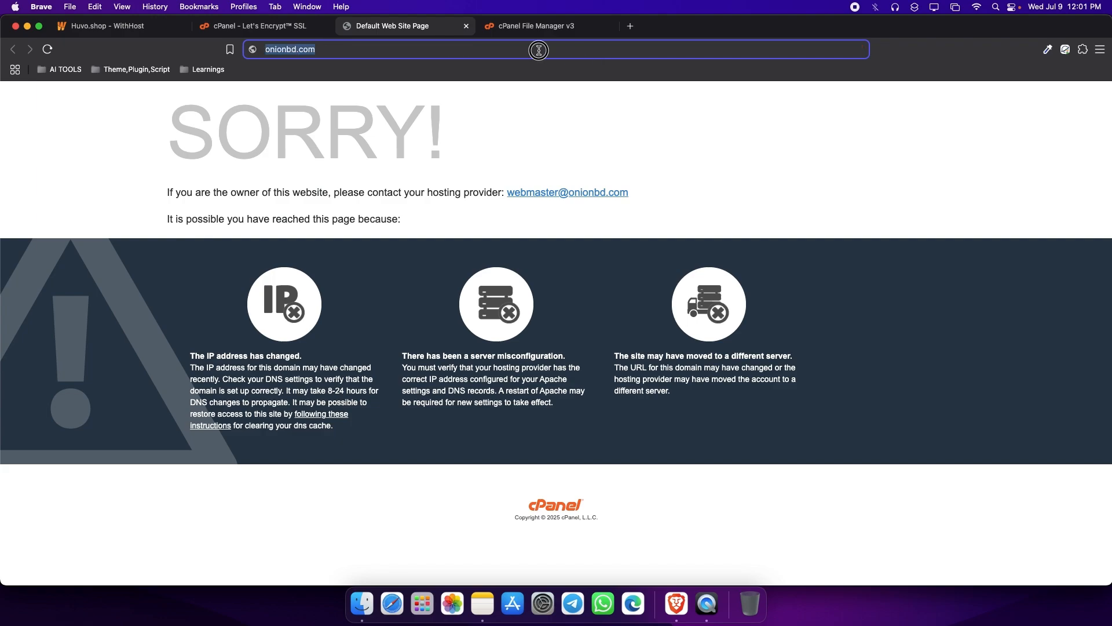
right_click(539, 51)
left_click(567, 114)
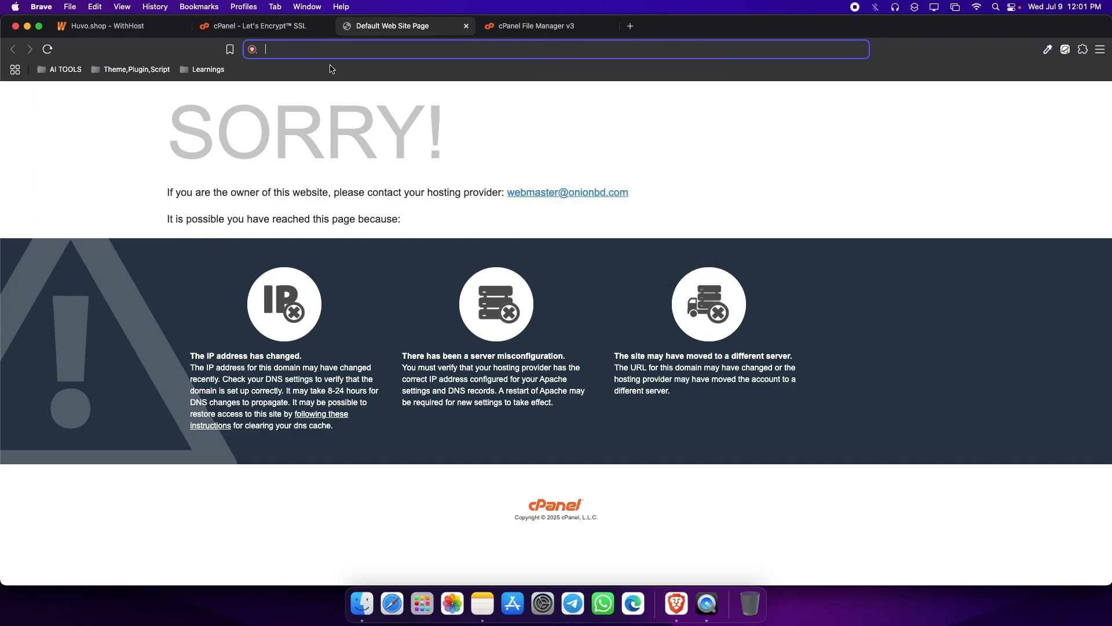
right_click(312, 50)
left_click(356, 118)
type("://onionbd.com")
key("Return")
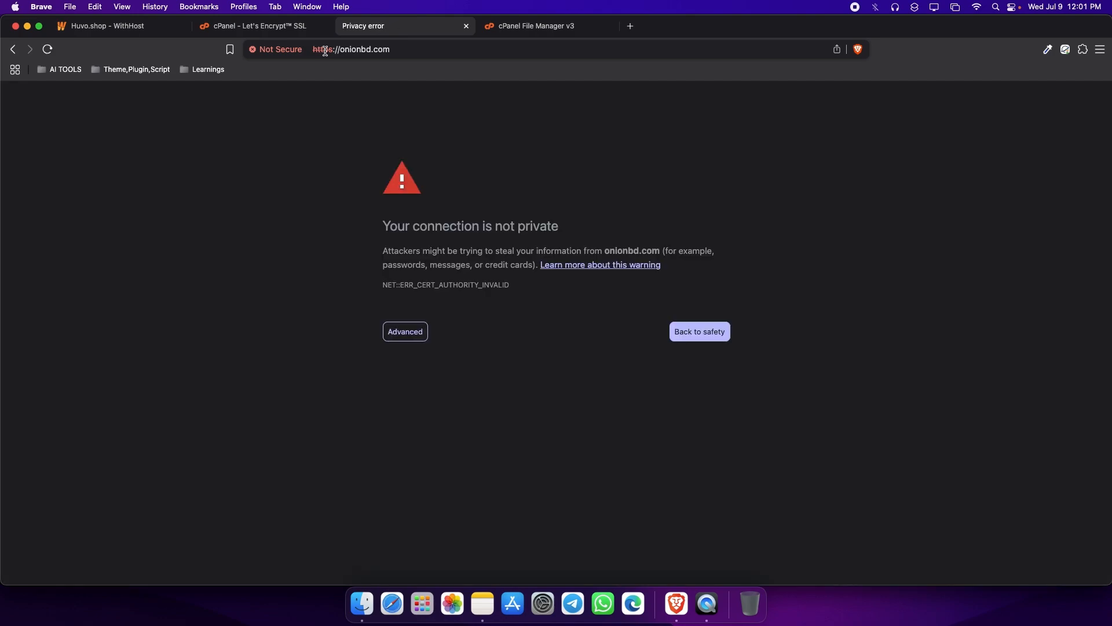
Expand the certificate details and advanced options of the privacy warning, and proceed to onionbd.com.
left_click_drag(389, 226, 496, 274)
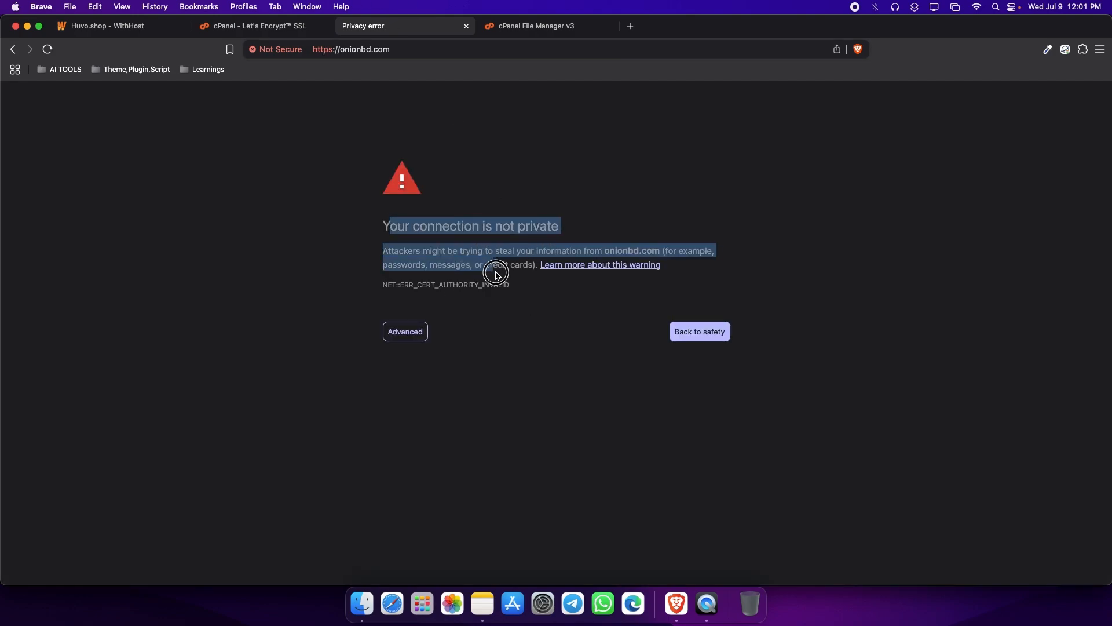
left_click(499, 285)
scroll(452, 379, "down", 1)
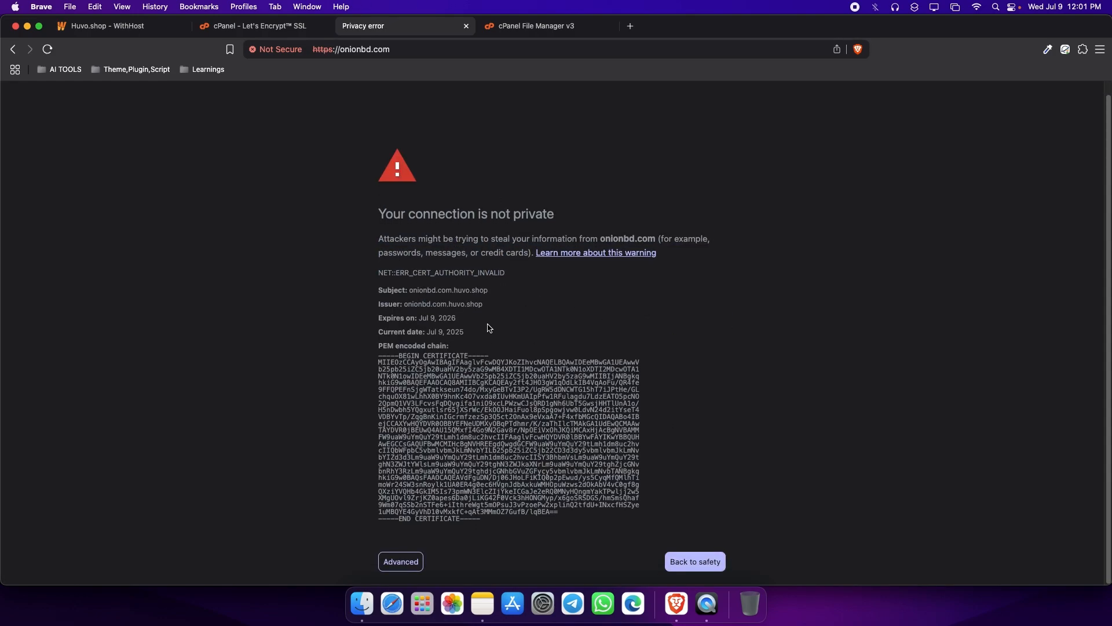
left_click(405, 562)
scroll(430, 514, "down", 3)
left_click(459, 549)
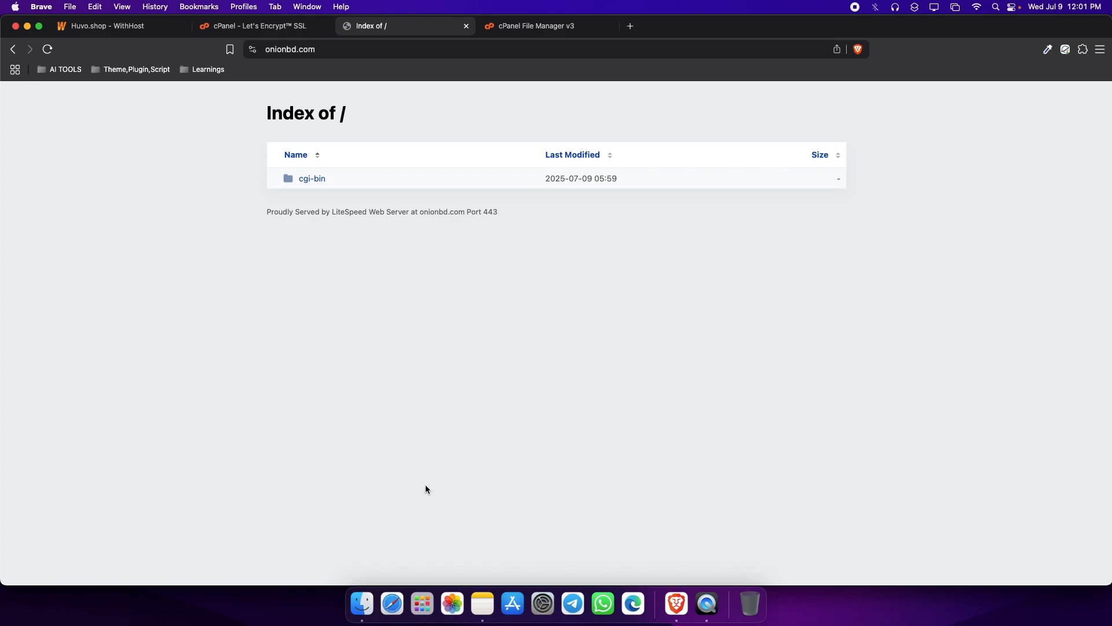
Open the site information for onionbd.com and view its connection security details.
left_click(252, 49)
left_click(317, 106)
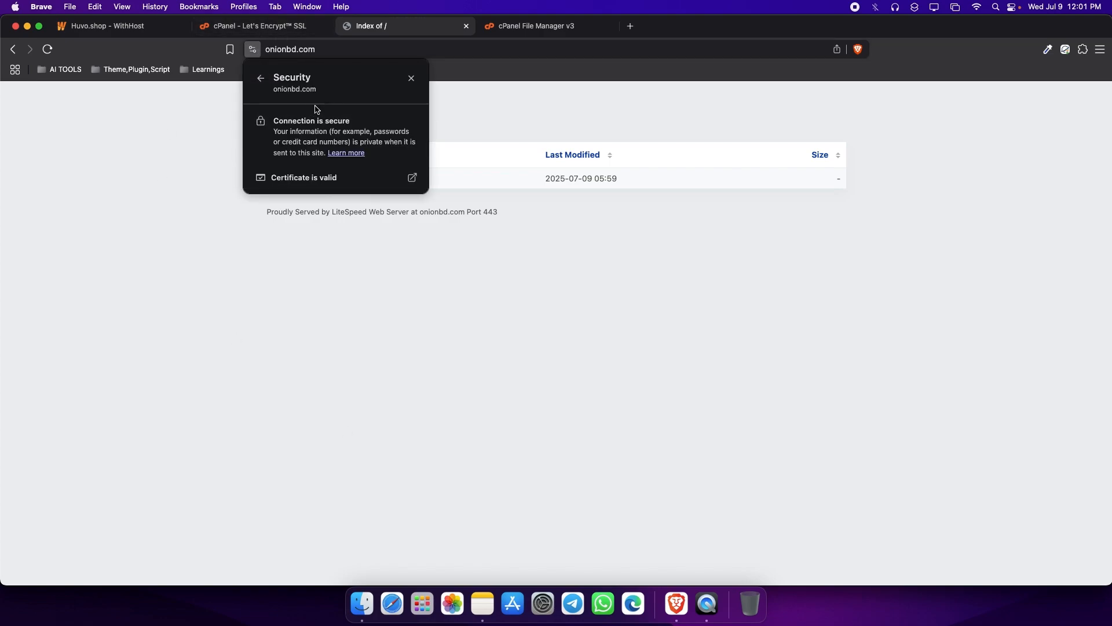